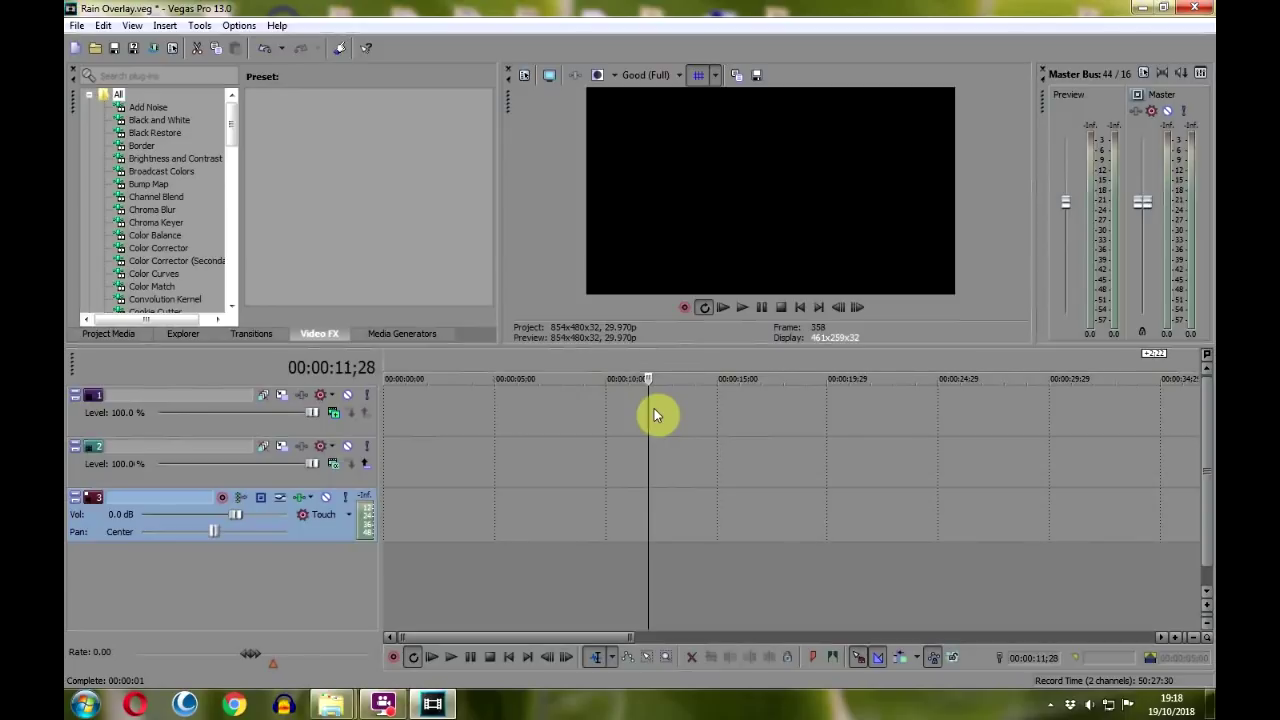
Insert a Sony Noise Texture generated media clip on the first video track
{"action": "right_click", "coordinate": [654, 408]}
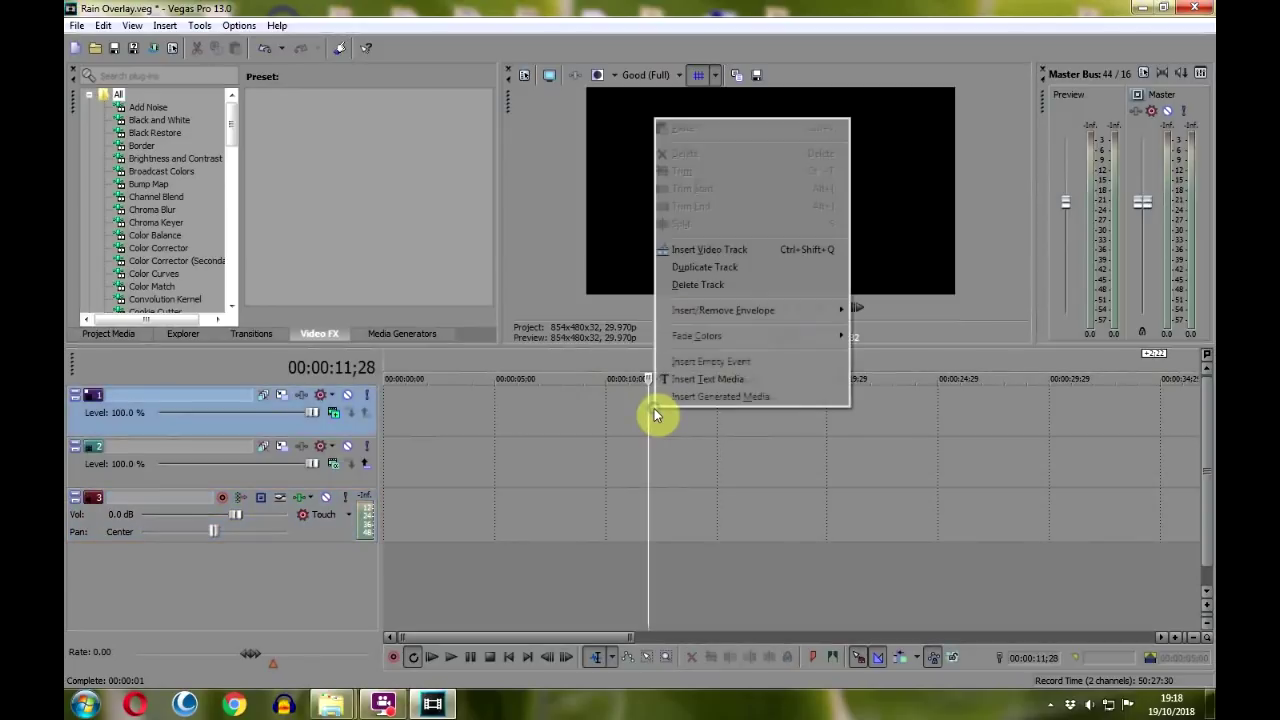
{"action": "left_click", "coordinate": [705, 398]}
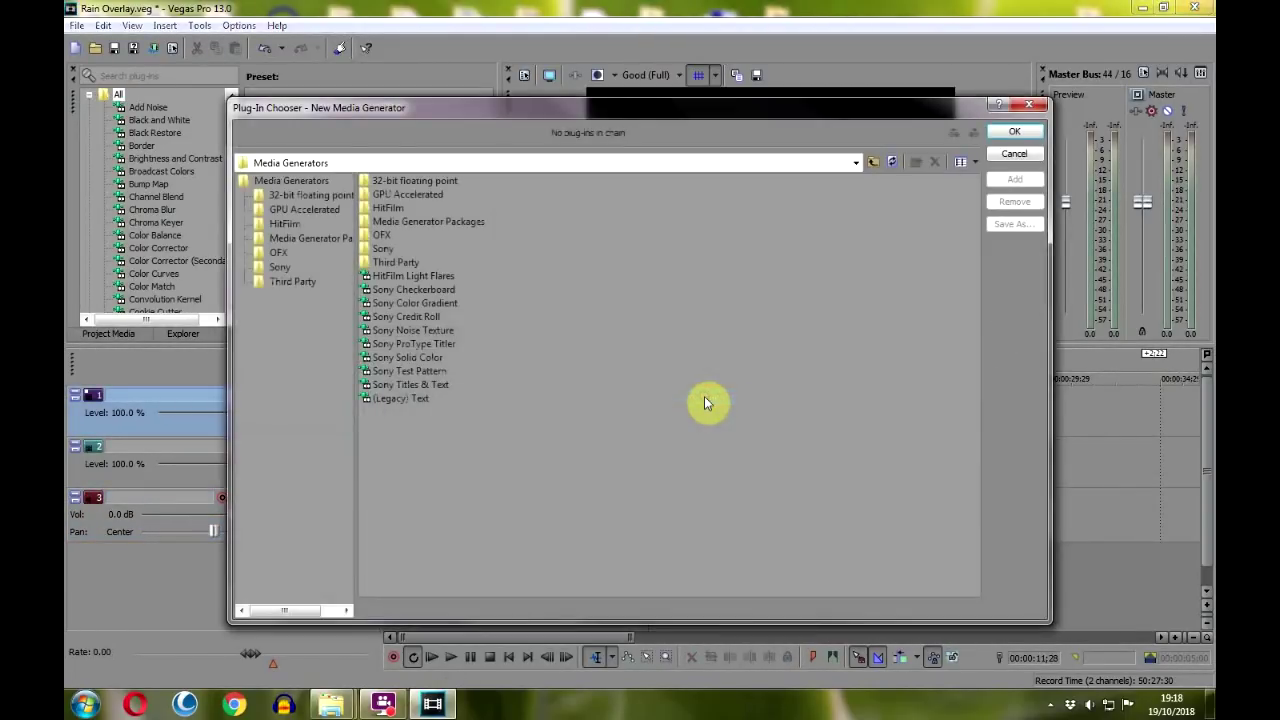
{"action": "double_click", "coordinate": [409, 331]}
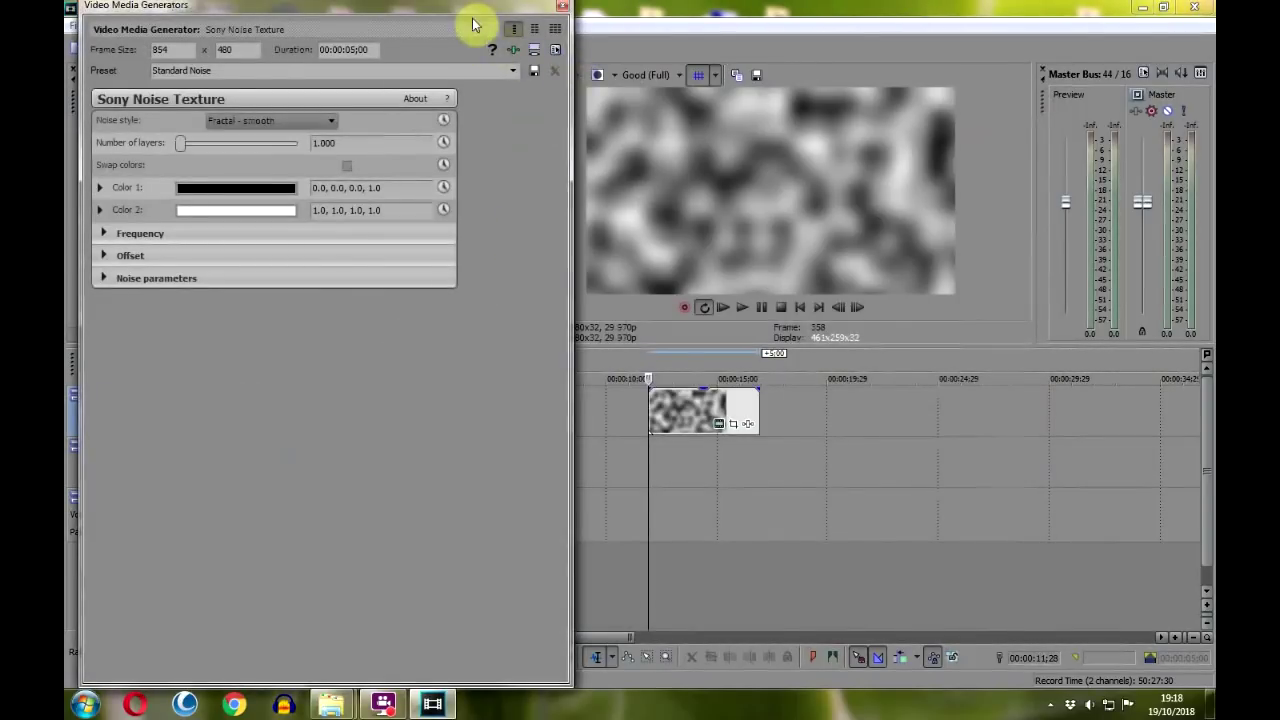
Reposition the generator window and expand its Frequency, Offset and Noise parameters groups
{"action": "left_click_drag", "start_coordinate": [474, 14], "coordinate": [492, 32]}
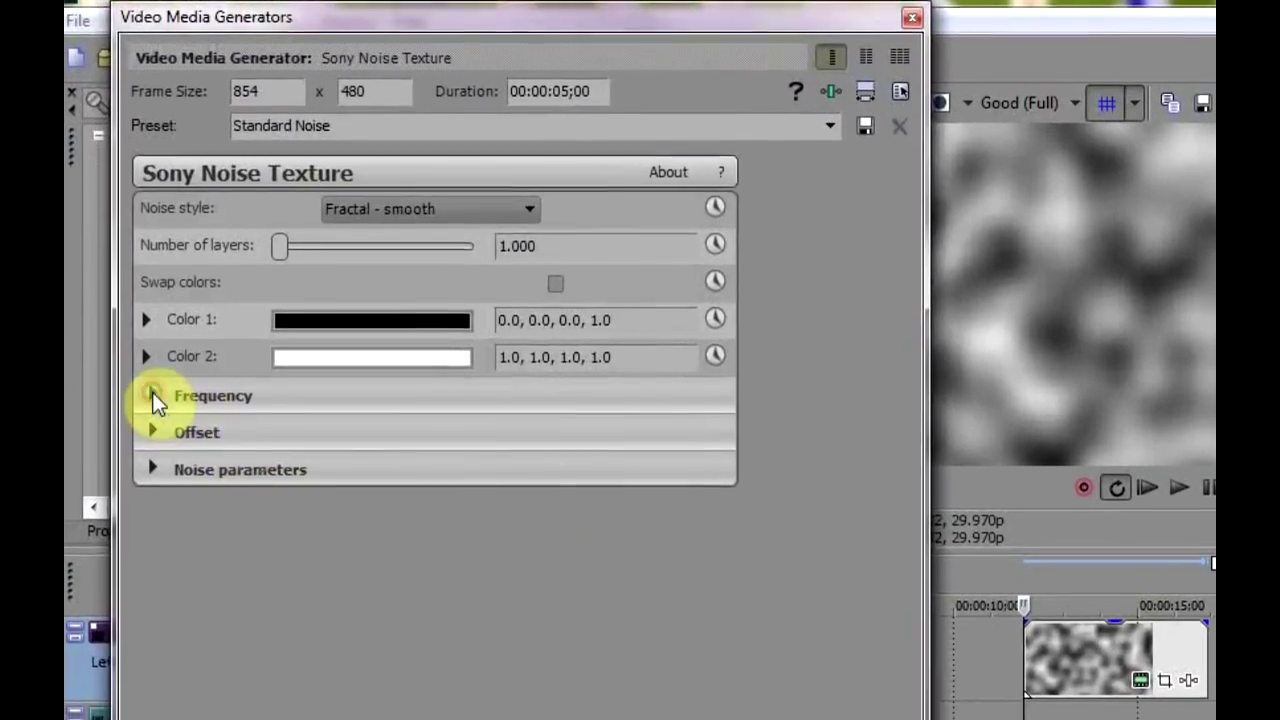
{"action": "left_click", "coordinate": [152, 396]}
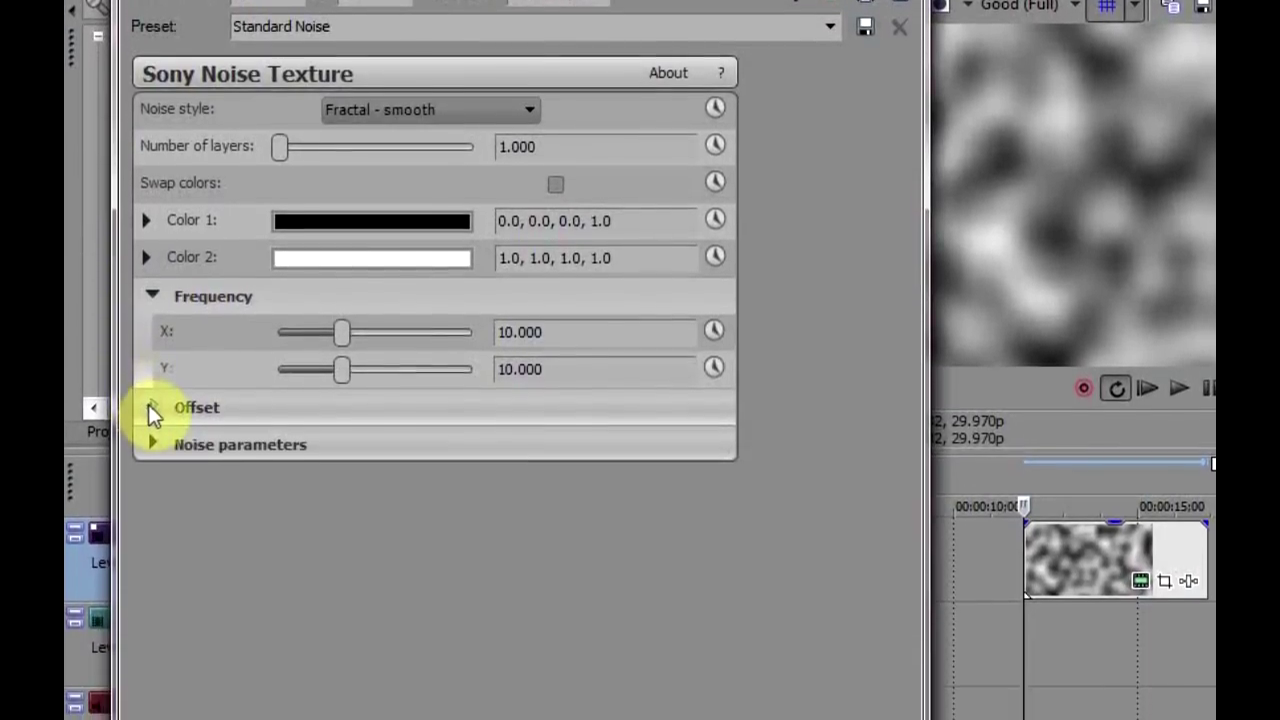
{"action": "left_click", "coordinate": [152, 507]}
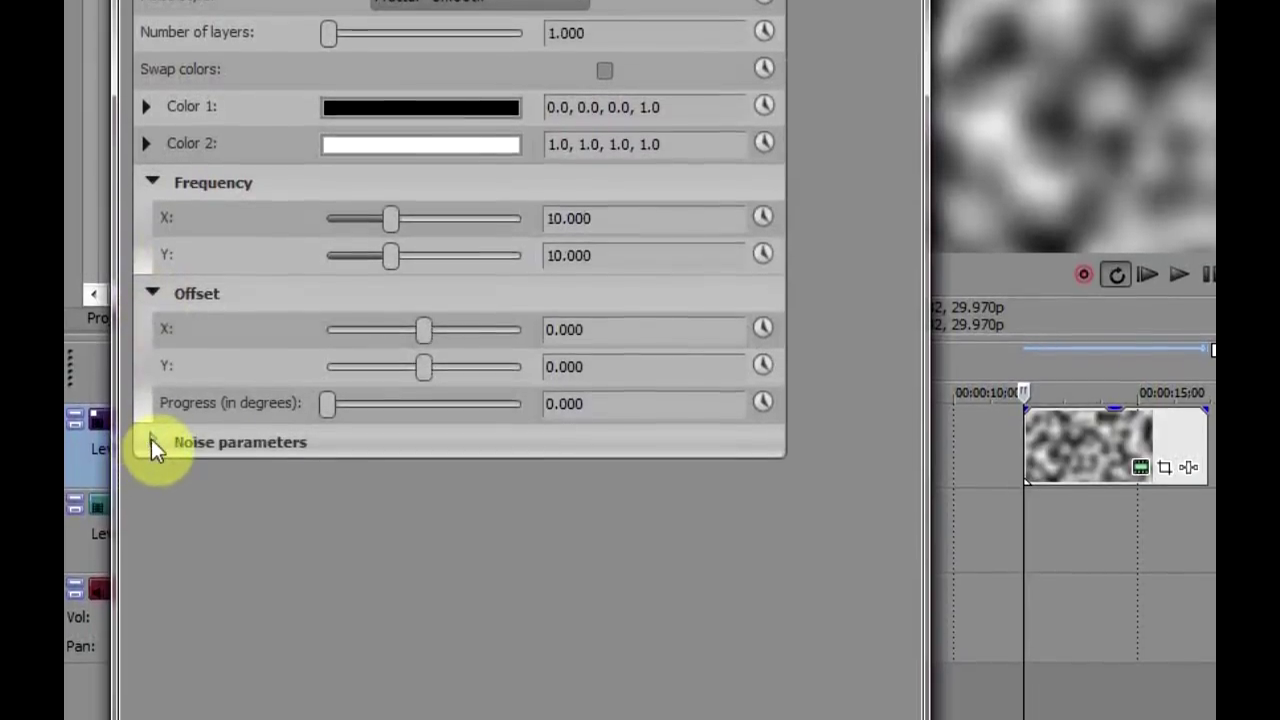
{"action": "left_click", "coordinate": [152, 520]}
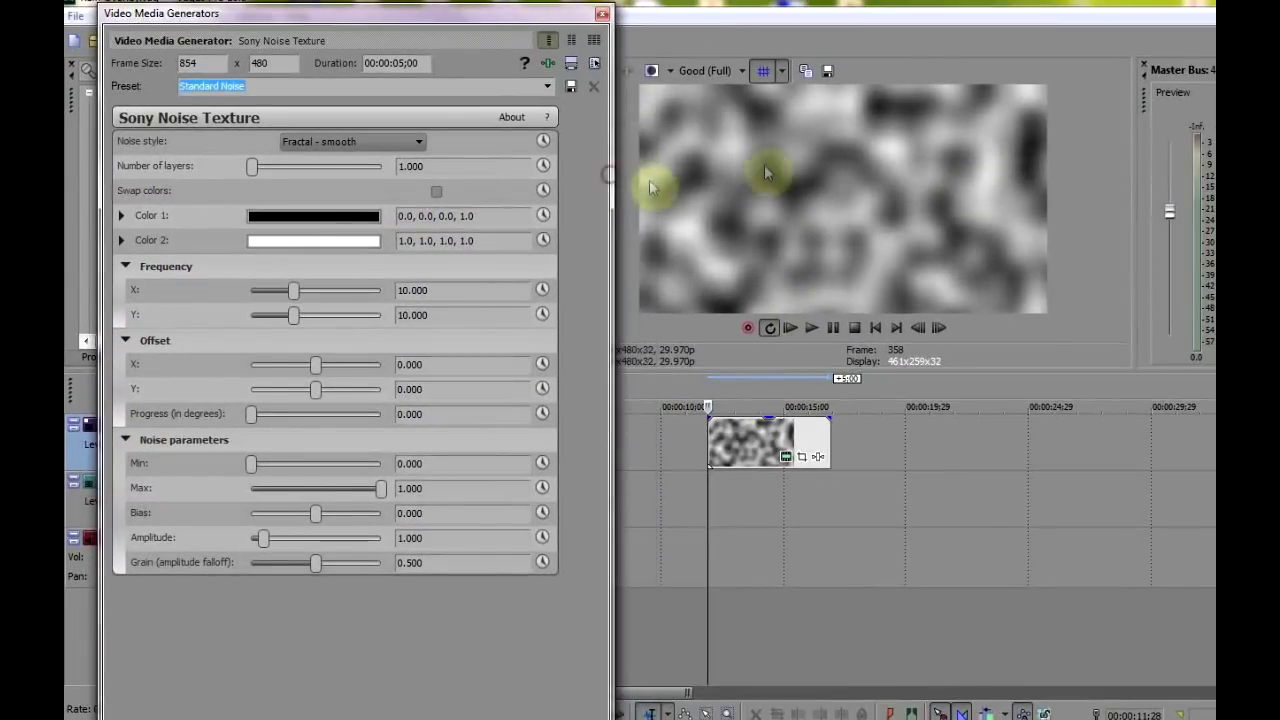
Try the Fractal turbulent, Marble grain, Jagged lines, Contours and Rings noise styles
{"action": "left_click", "coordinate": [344, 142]}
{"action": "left_click", "coordinate": [320, 170]}
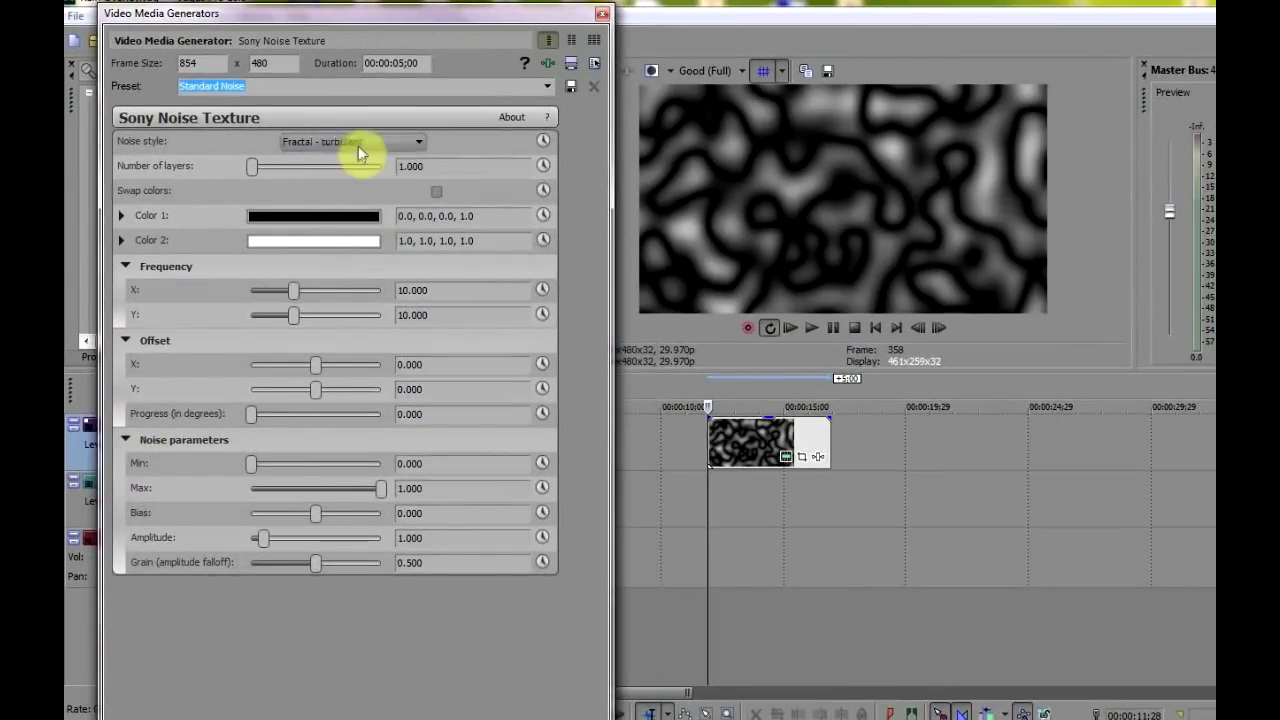
{"action": "left_click", "coordinate": [357, 145]}
{"action": "left_click", "coordinate": [345, 184]}
{"action": "left_click", "coordinate": [360, 143]}
{"action": "left_click", "coordinate": [350, 193]}
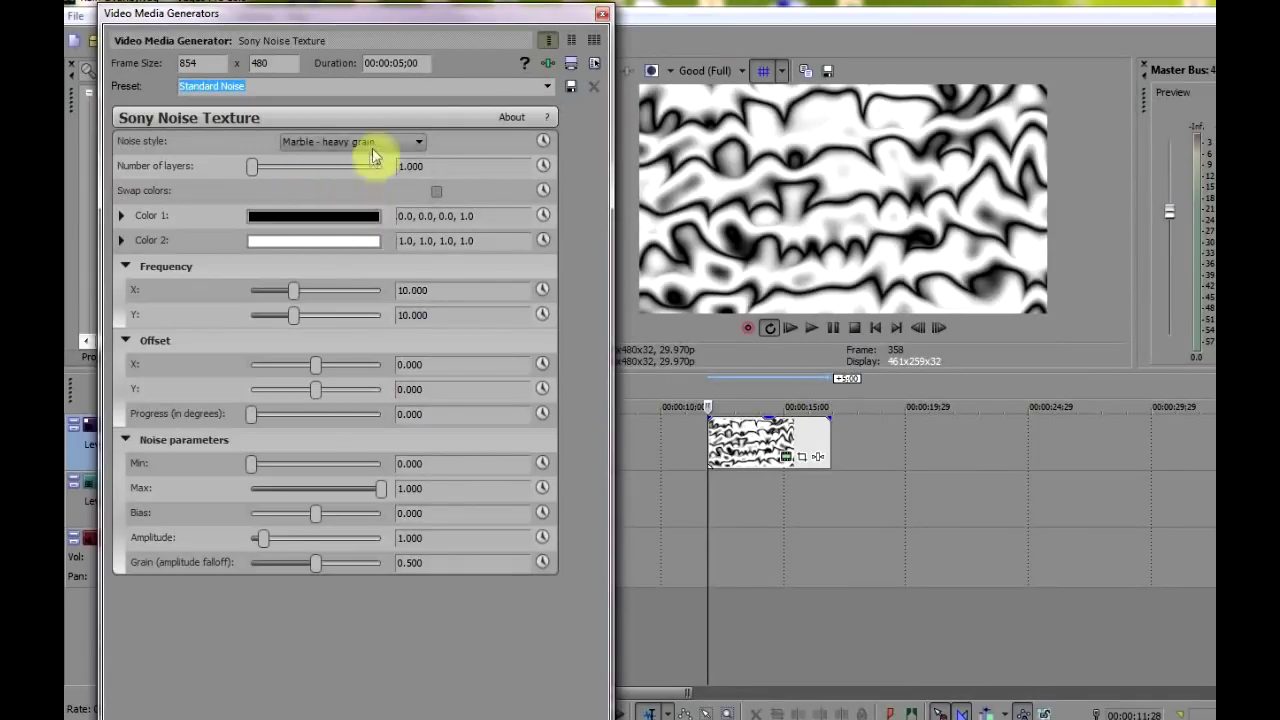
{"action": "left_click", "coordinate": [360, 143]}
{"action": "left_click", "coordinate": [348, 203]}
{"action": "left_click", "coordinate": [378, 143]}
{"action": "left_click", "coordinate": [344, 216]}
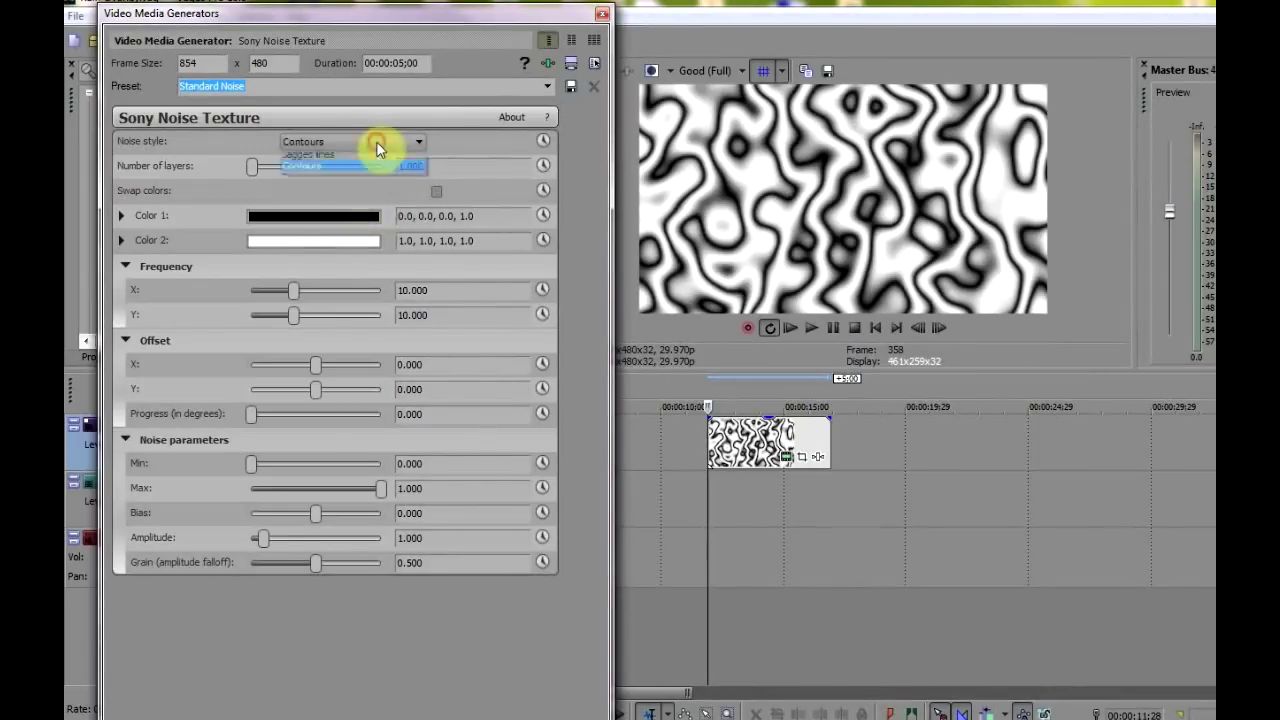
{"action": "left_click", "coordinate": [376, 141]}
{"action": "left_click", "coordinate": [341, 229]}
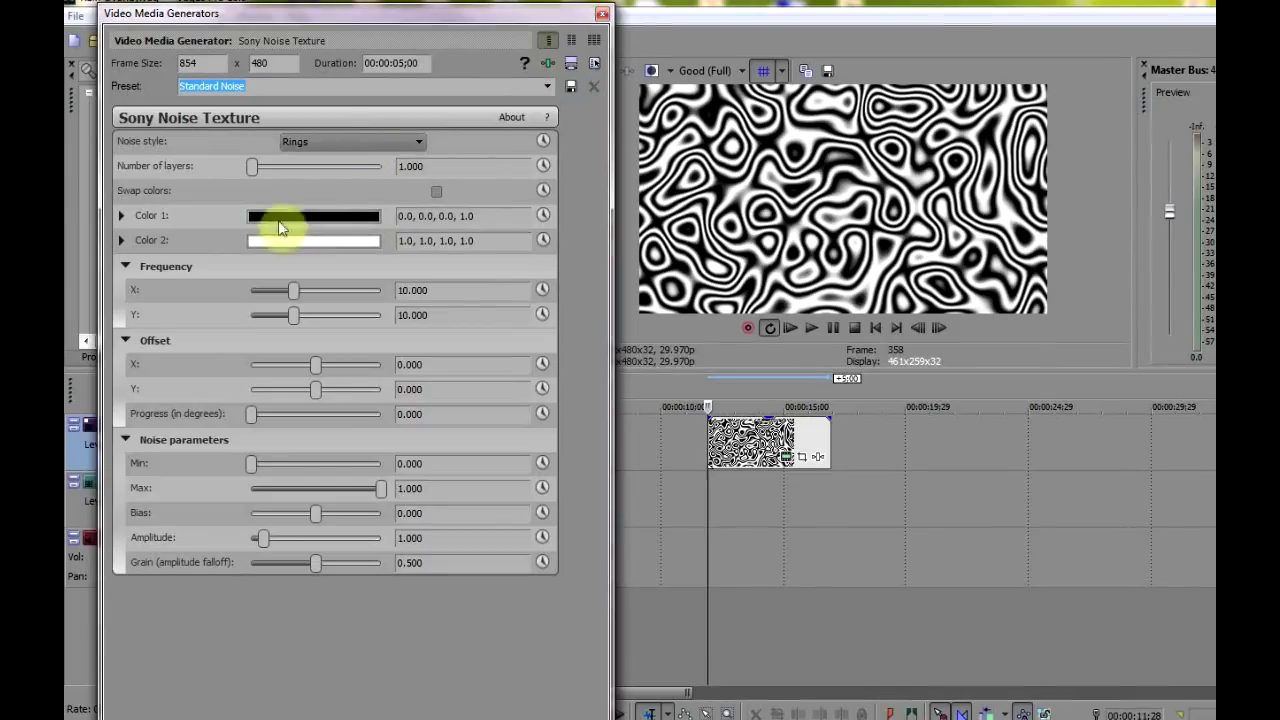
Check the Color 1 and Color 2 colour pickers without changing them
{"action": "left_click", "coordinate": [121, 216]}
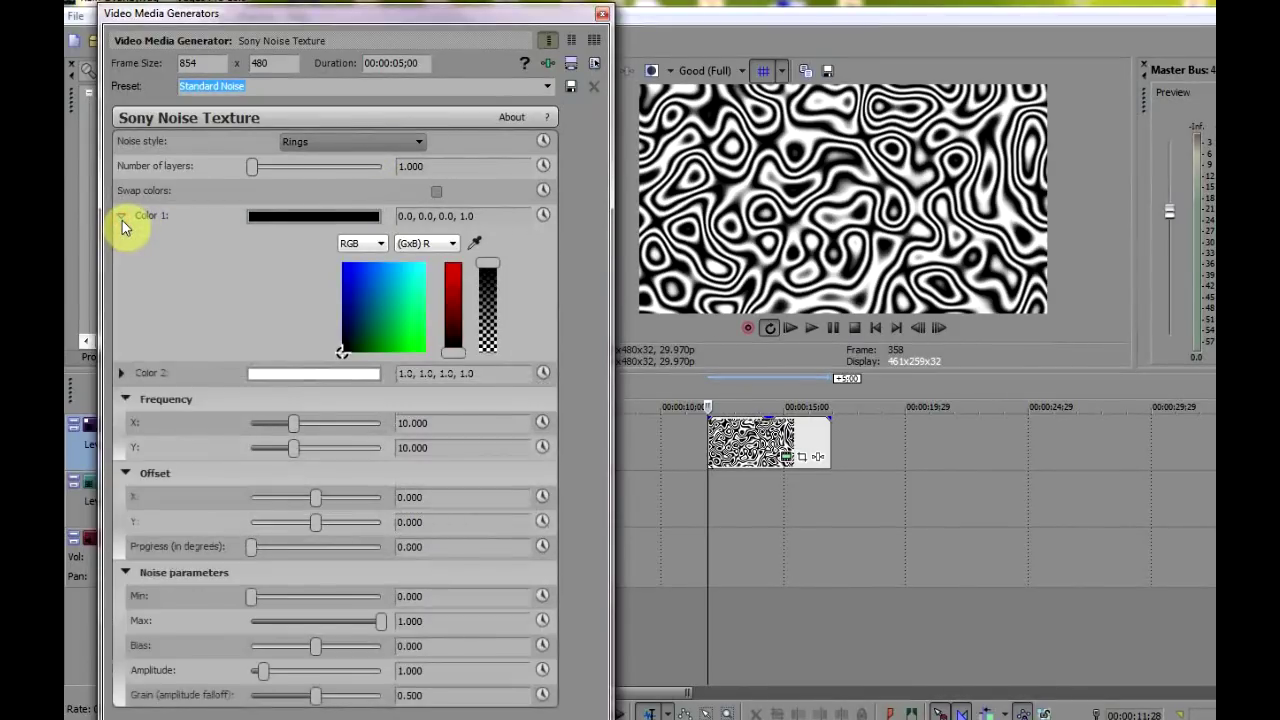
{"action": "left_click", "coordinate": [121, 217]}
{"action": "left_click", "coordinate": [121, 241]}
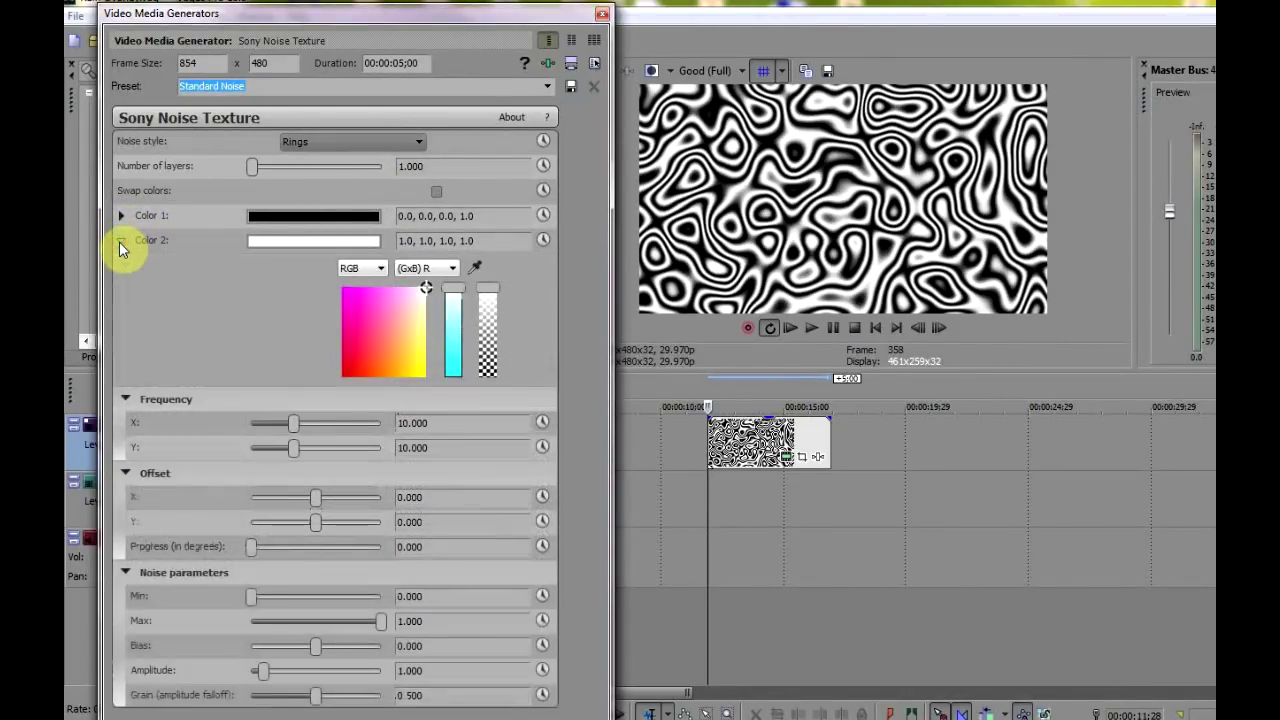
{"action": "left_click", "coordinate": [121, 241]}
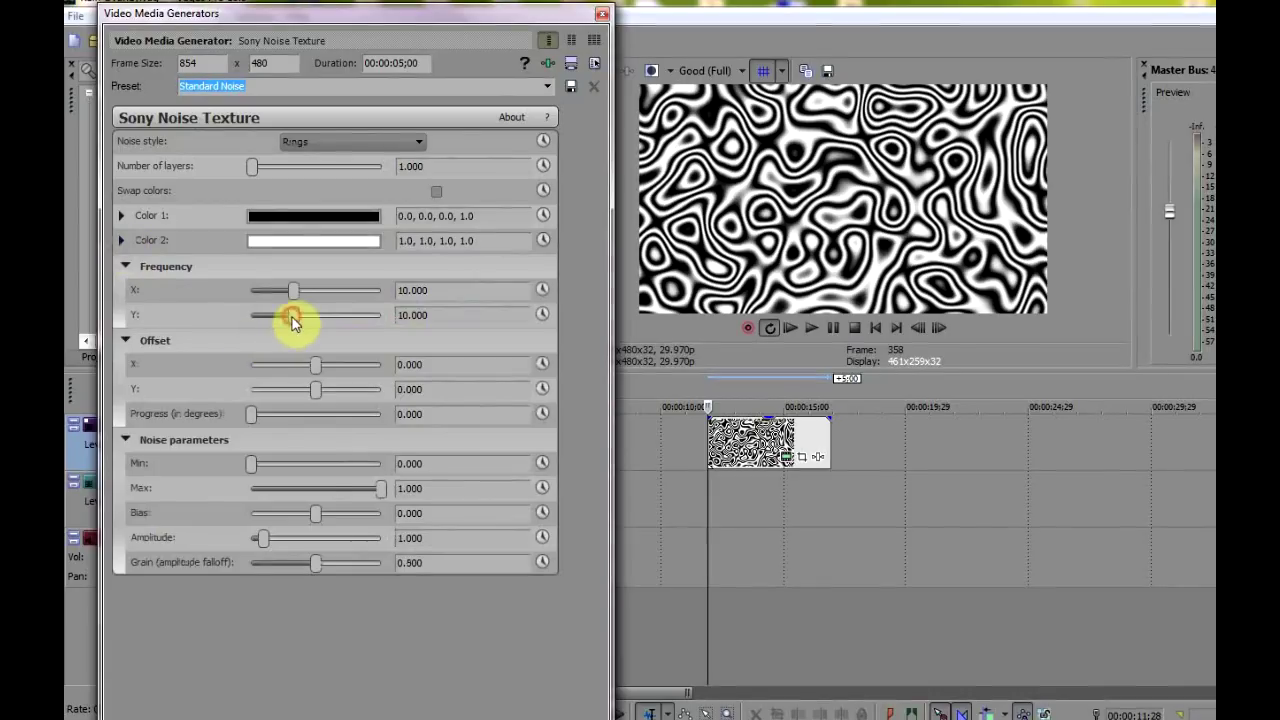
Set vertical frequency to 20.408, adjust horizontal frequency, Offset Y to -2.619, and narrow Min–Max
{"action": "left_click_drag", "start_coordinate": [293, 320], "coordinate": [340, 326]}
{"action": "left_click_drag", "start_coordinate": [297, 290], "coordinate": [363, 318]}
{"action": "left_click_drag", "start_coordinate": [315, 390], "coordinate": [366, 371]}
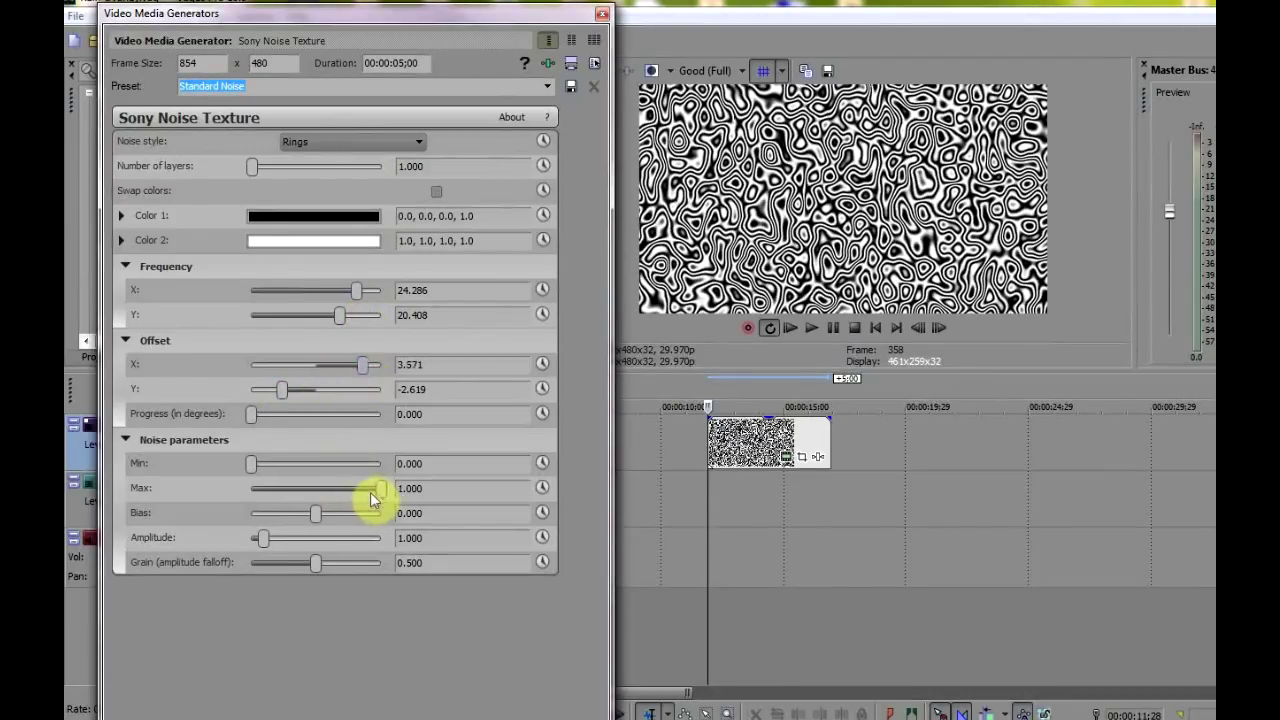
{"action": "left_click_drag", "start_coordinate": [378, 497], "coordinate": [357, 481]}
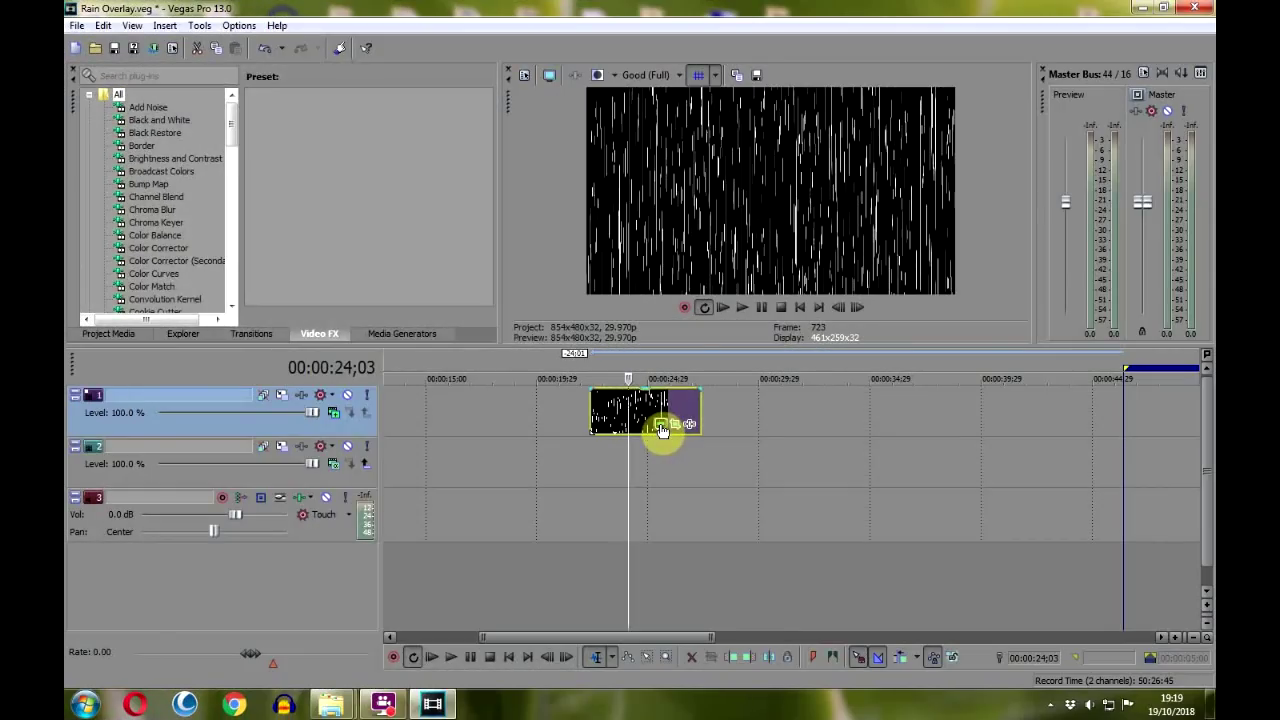
Reopen the rain clip's generator, toggle Swap colors on and off, and select the clip's time range
{"action": "left_click", "coordinate": [661, 428]}
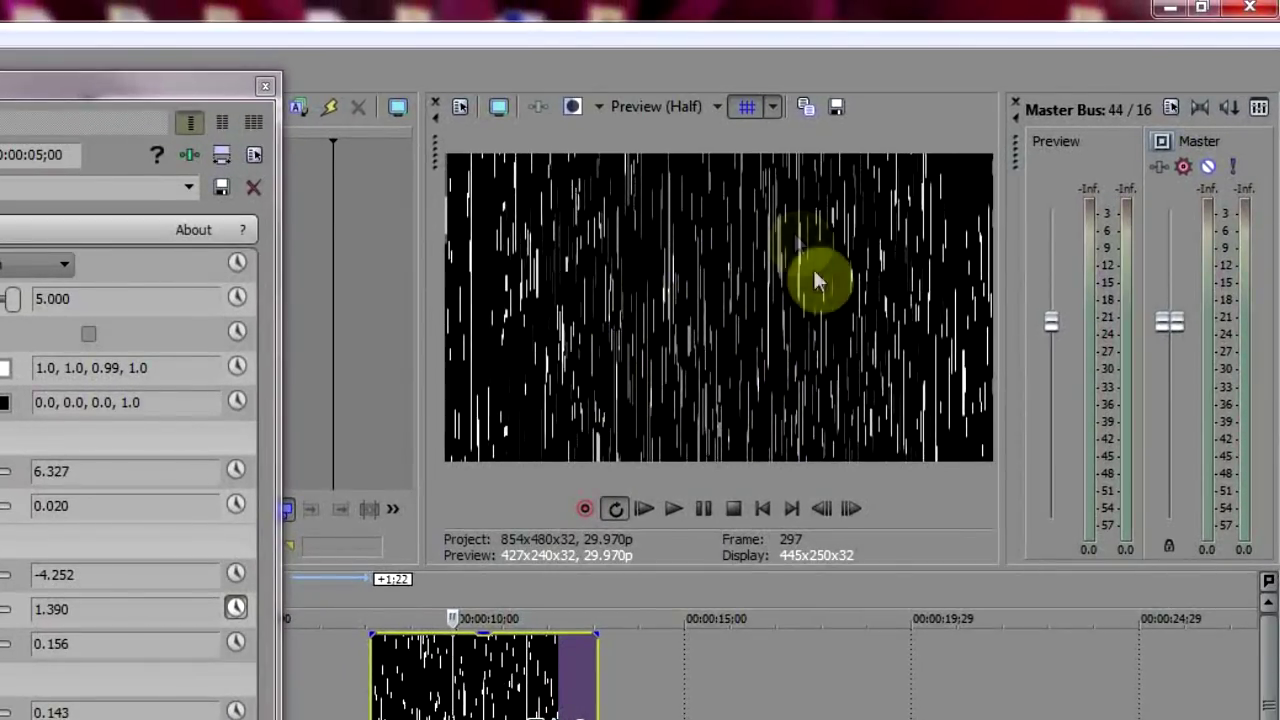
{"action": "left_click", "coordinate": [88, 333]}
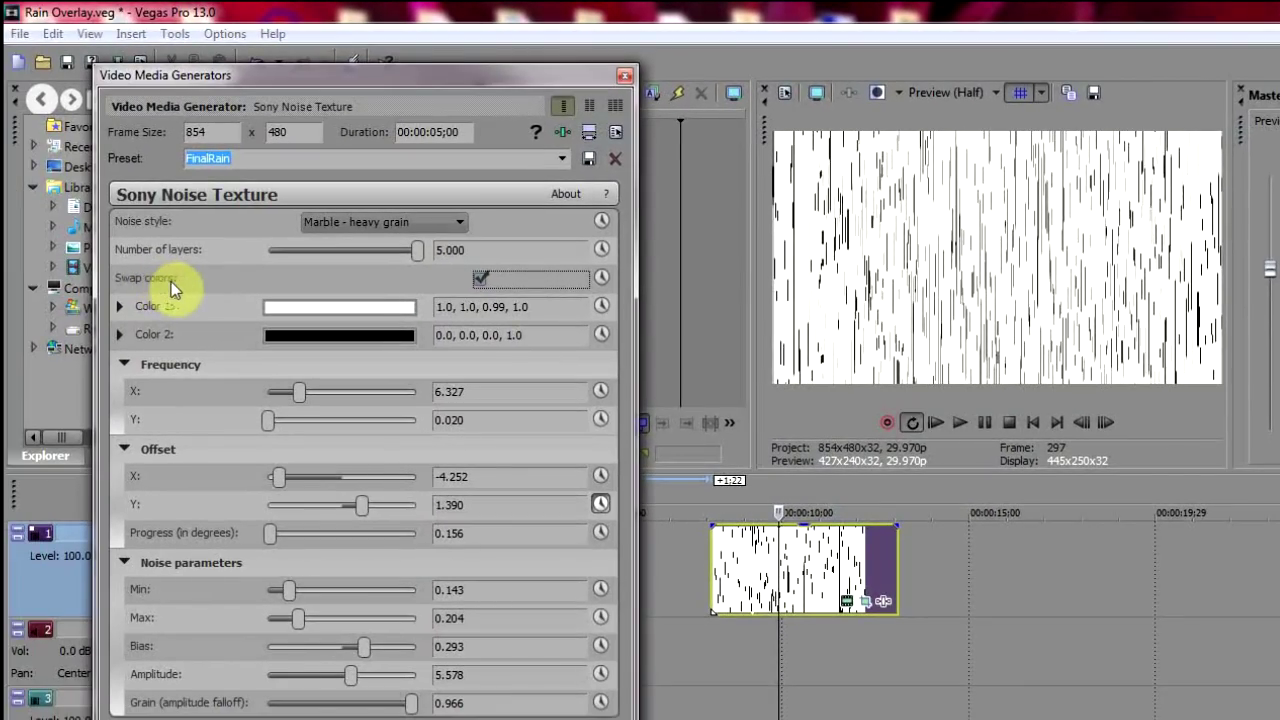
{"action": "left_click", "coordinate": [479, 281]}
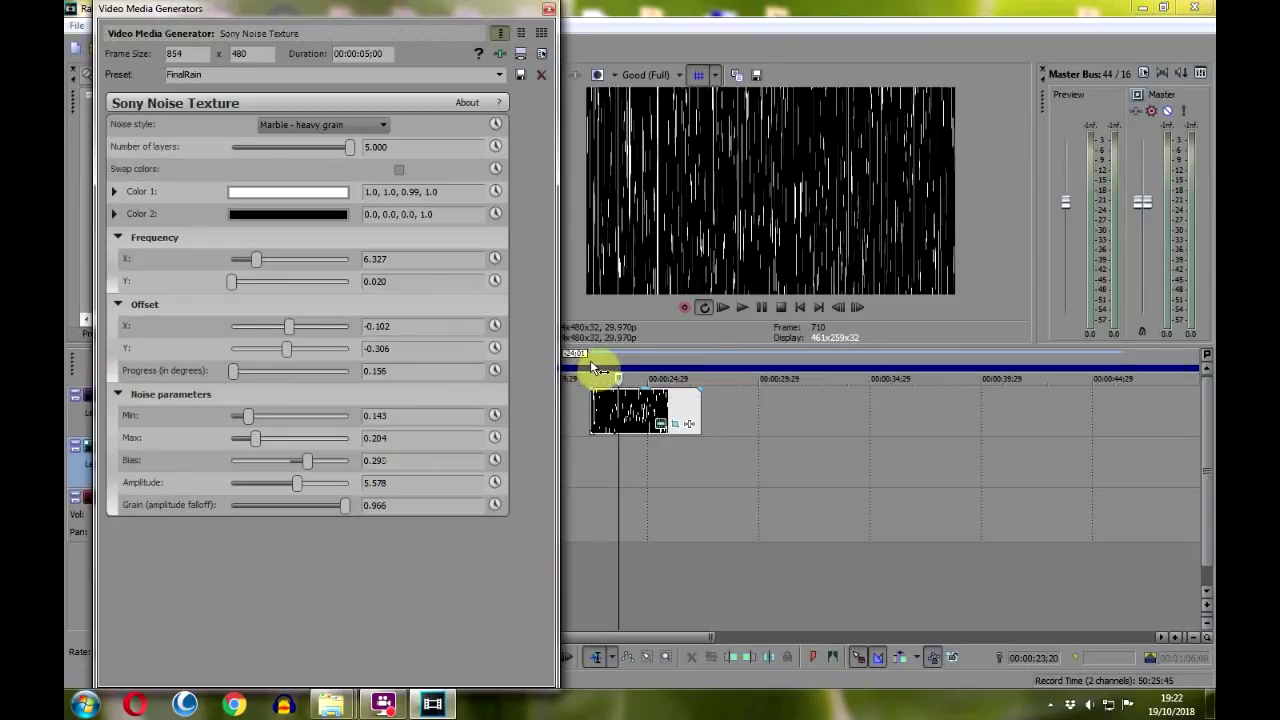
{"action": "left_click_drag", "start_coordinate": [600, 363], "coordinate": [700, 329]}
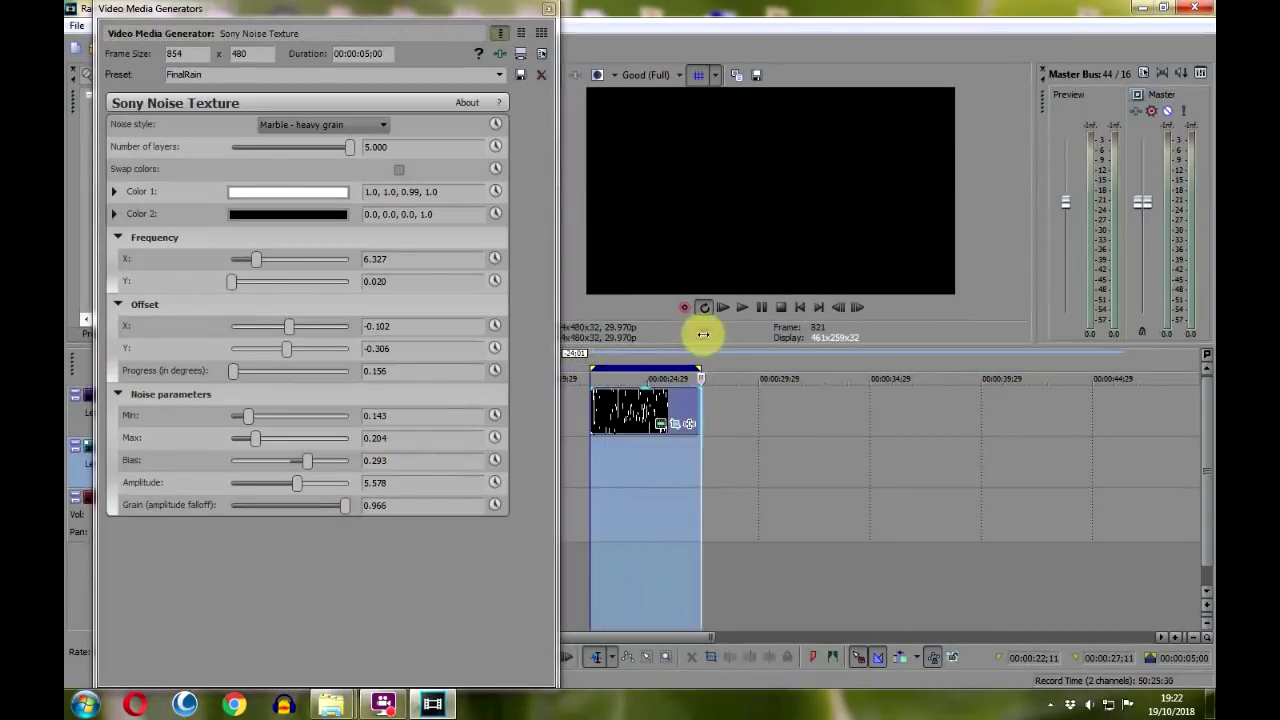
Preview the rain clip, set Offset Y to -0.238, and enable keyframe animation for it
{"action": "left_click", "coordinate": [762, 309]}
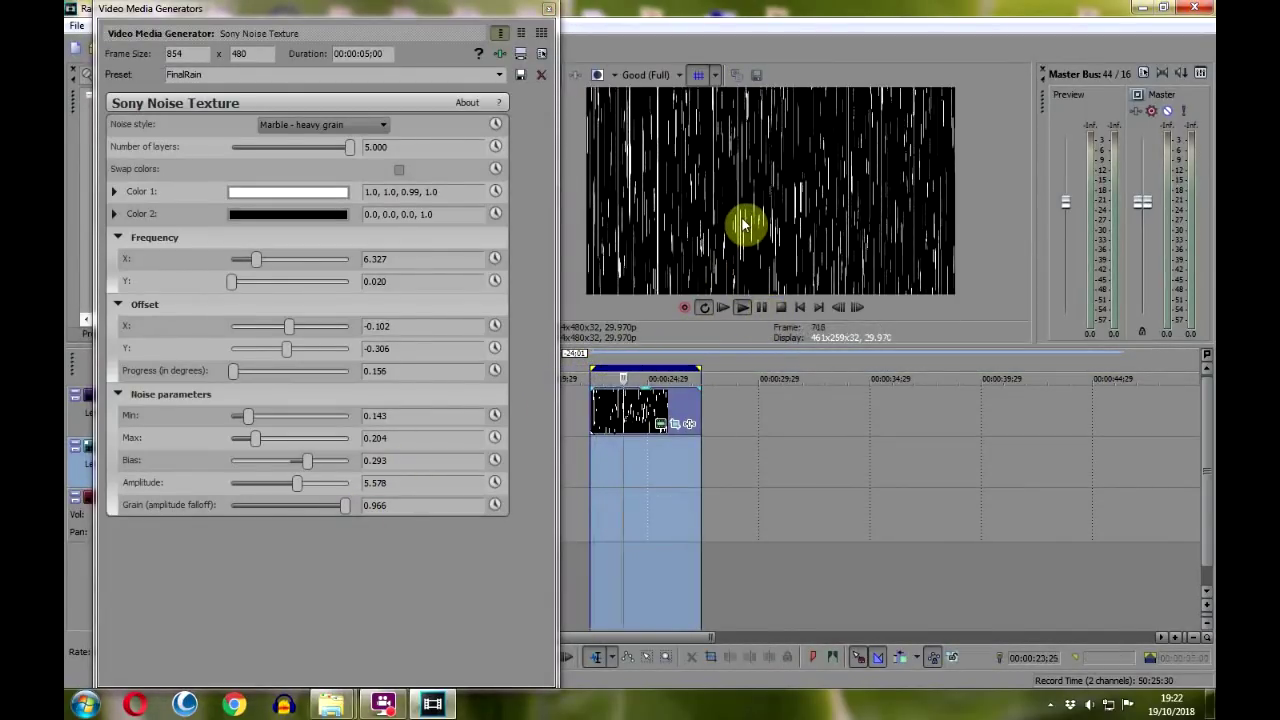
{"action": "left_click", "coordinate": [762, 310]}
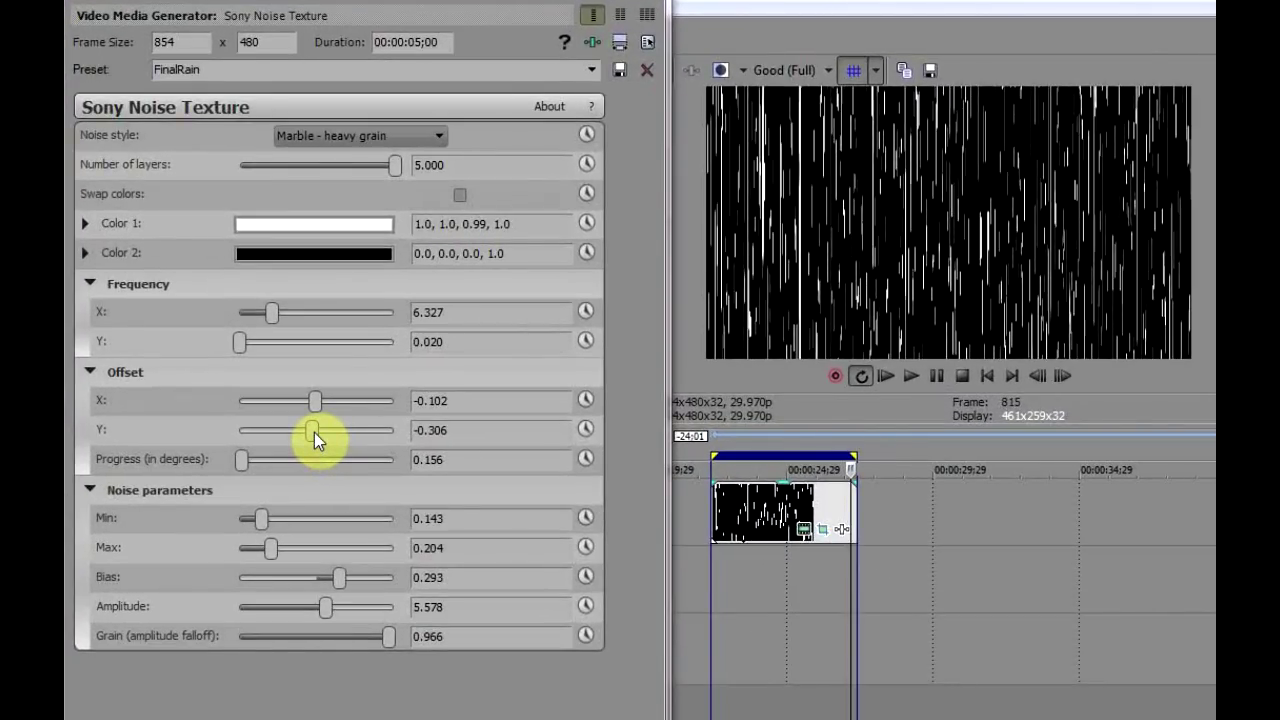
{"action": "mouse_move", "coordinate": [314, 432]}
{"action": "left_mouse_down"}
{"action": "mouse_move", "coordinate": [266, 439]}
{"action": "mouse_move", "coordinate": [317, 433]}
{"action": "left_mouse_up"}
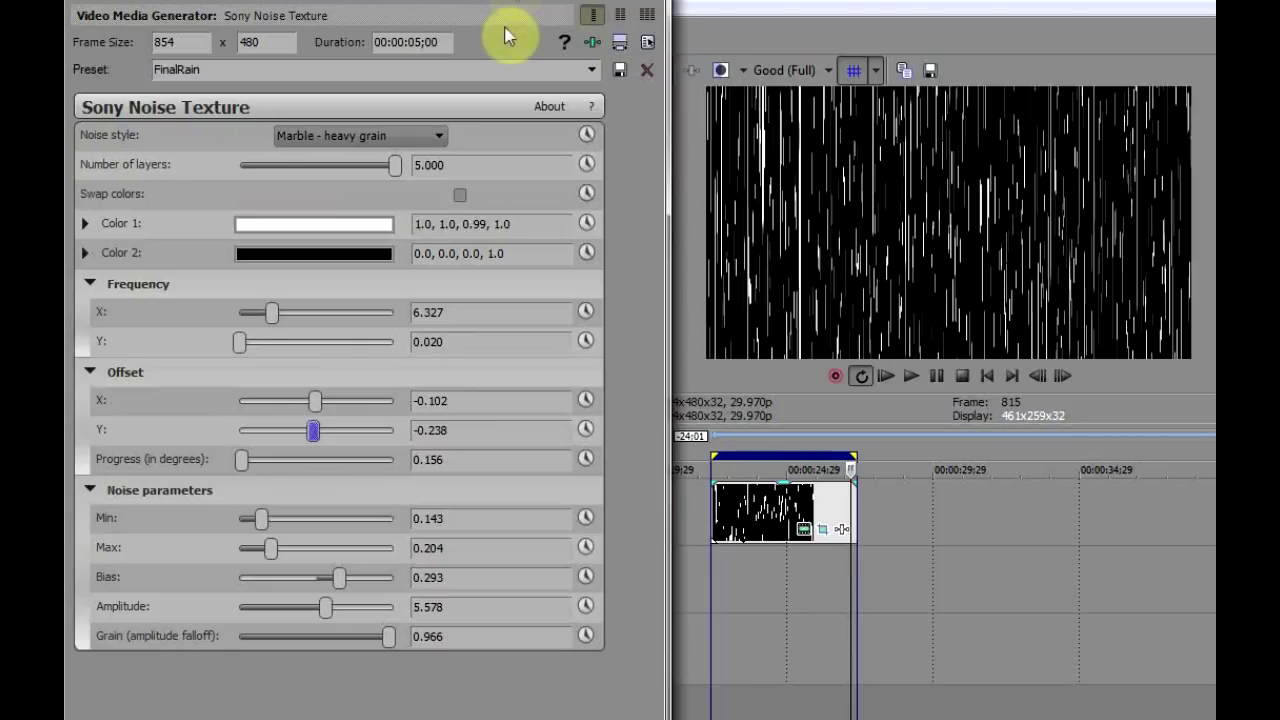
{"action": "left_click", "coordinate": [584, 428]}
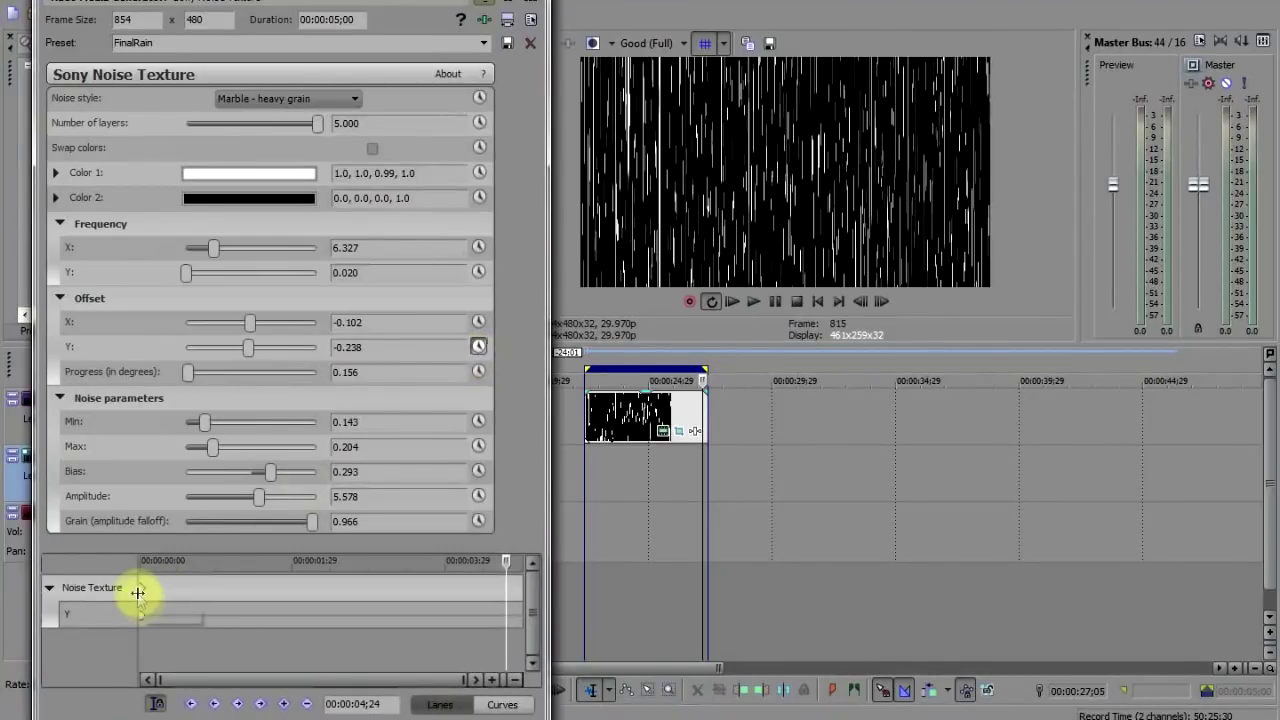
Put the keyframe cursor at the clip start on the Offset Y lane and select a keyframe range
{"action": "left_click", "coordinate": [140, 590]}
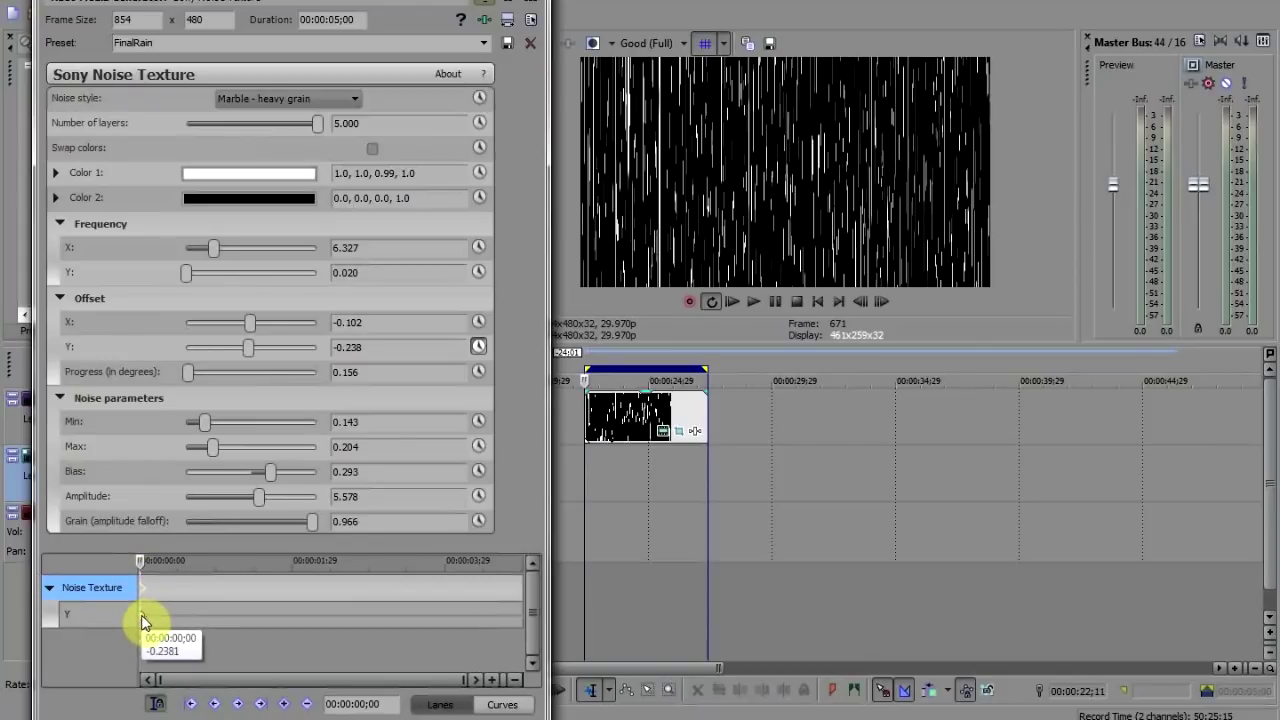
{"action": "left_click", "coordinate": [247, 349]}
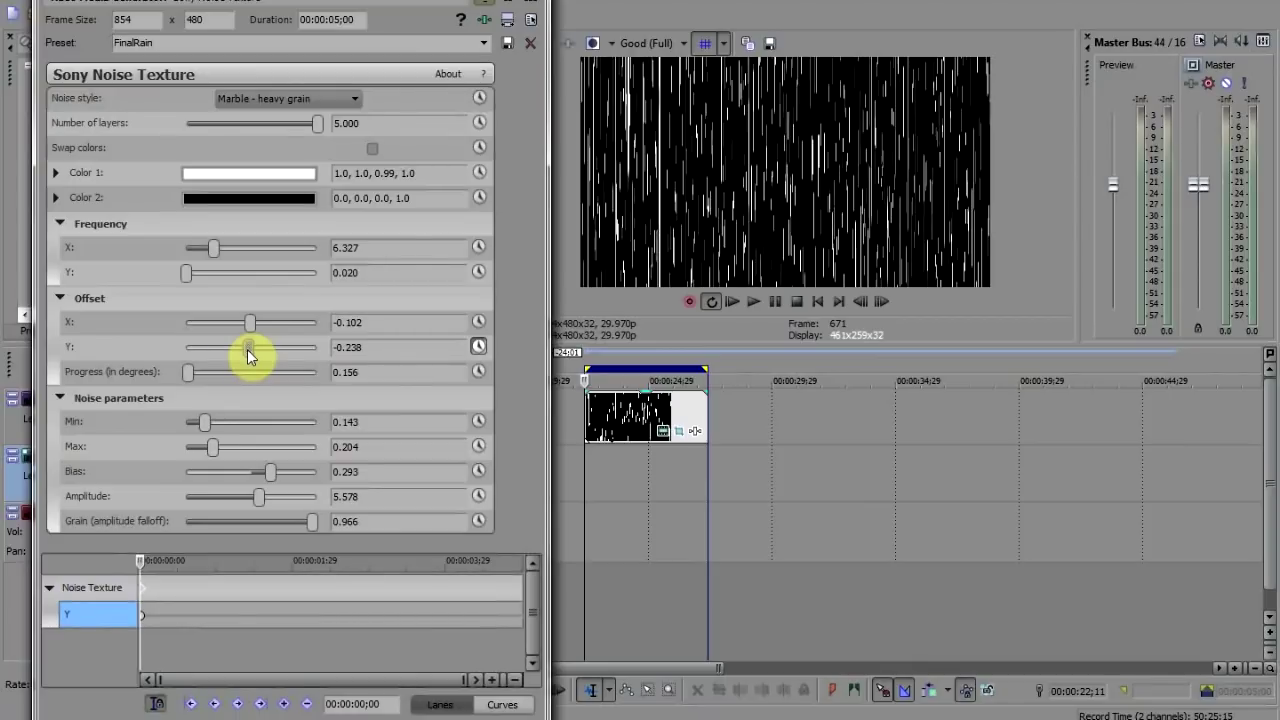
{"action": "left_click_drag", "start_coordinate": [143, 562], "coordinate": [520, 575]}
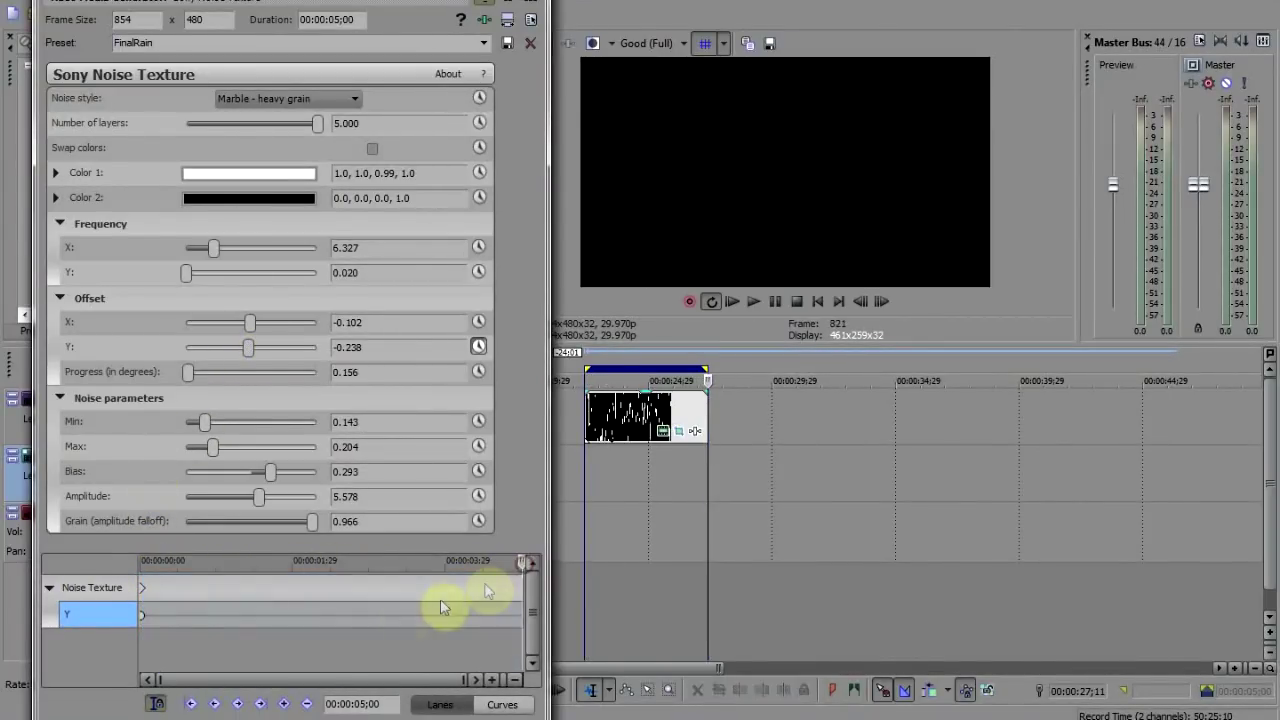
Keyframe the clip's end with Offset Y at -5.000 and play back the falling rain
{"action": "left_click", "coordinate": [287, 708]}
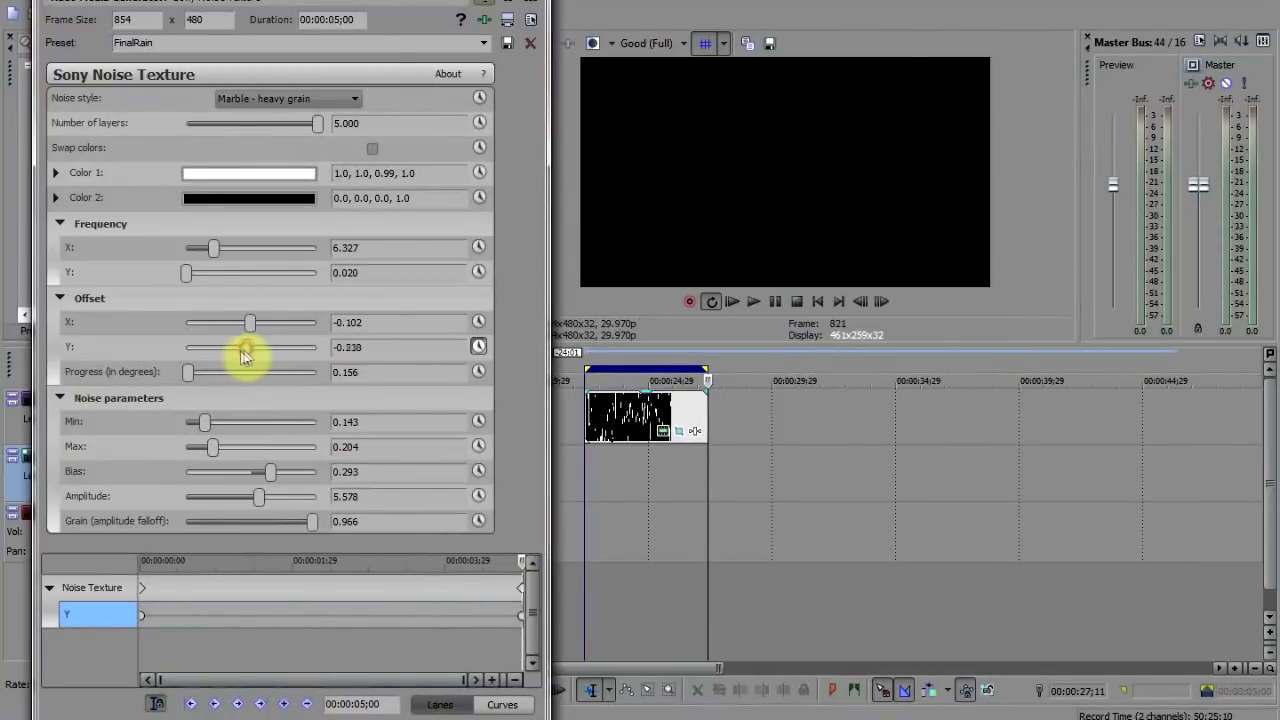
{"action": "left_click_drag", "start_coordinate": [243, 352], "coordinate": [194, 355]}
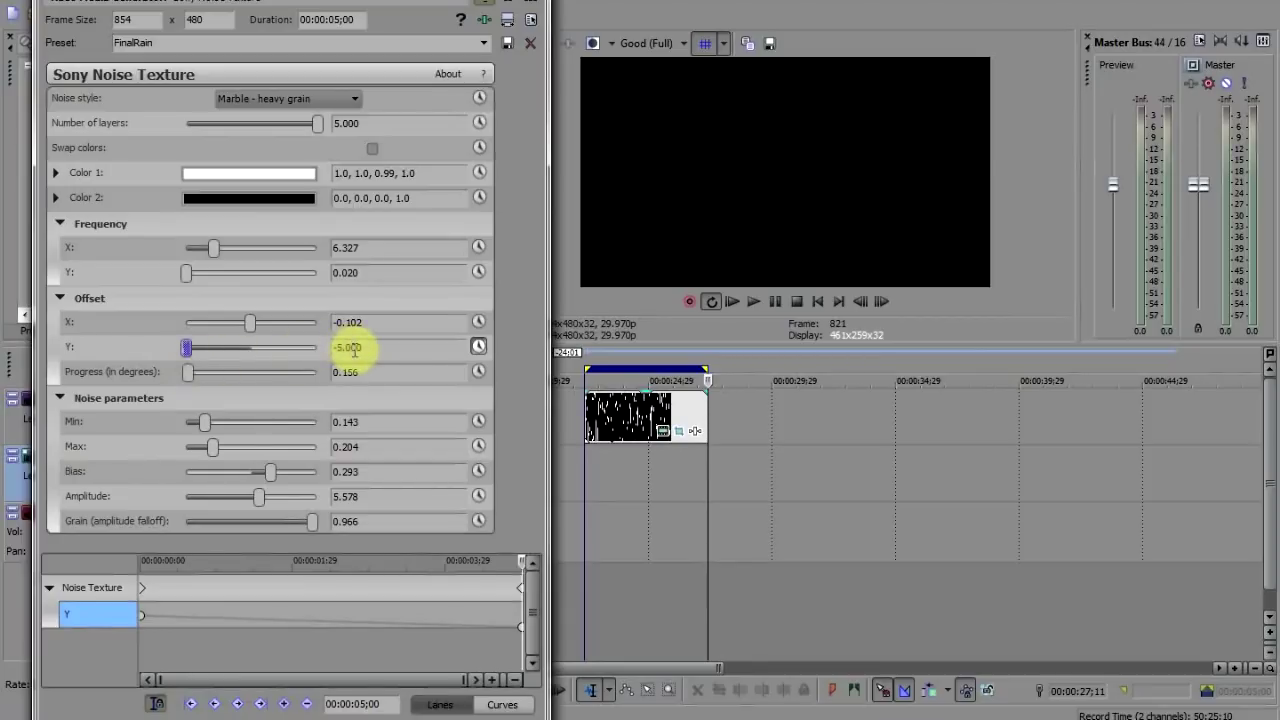
{"action": "left_click", "coordinate": [772, 301]}
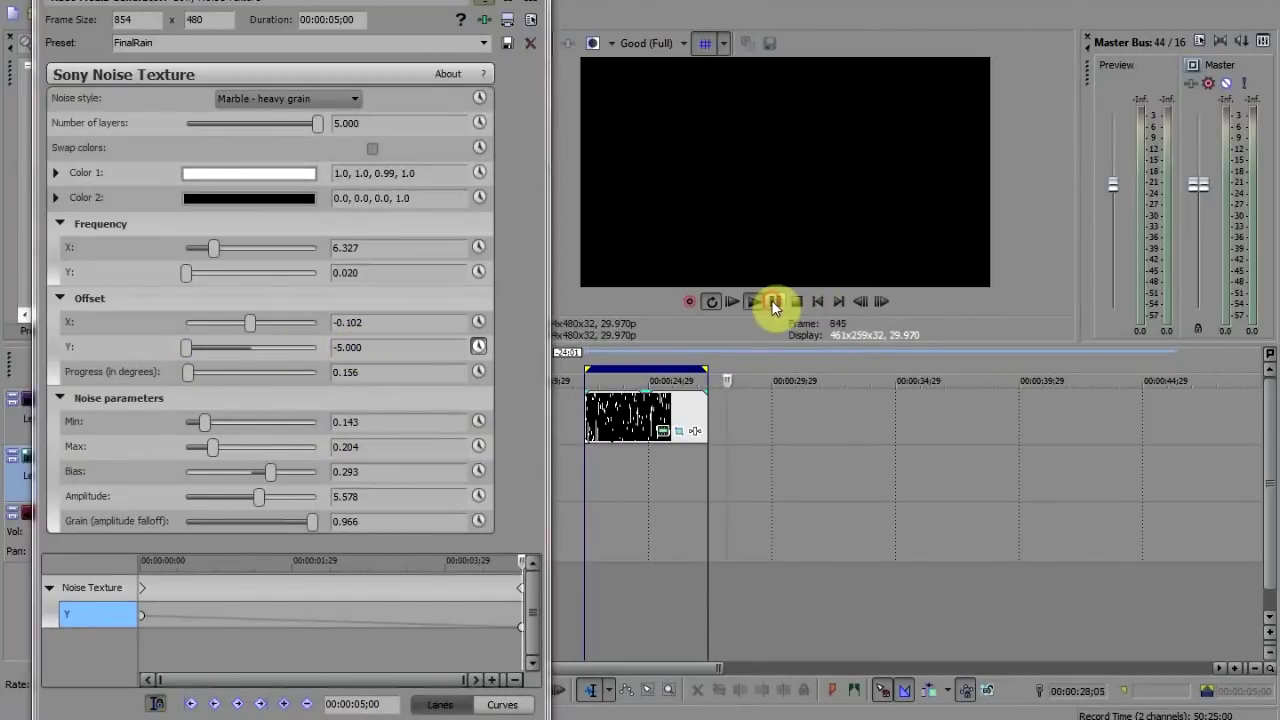
{"action": "left_click", "coordinate": [593, 362]}
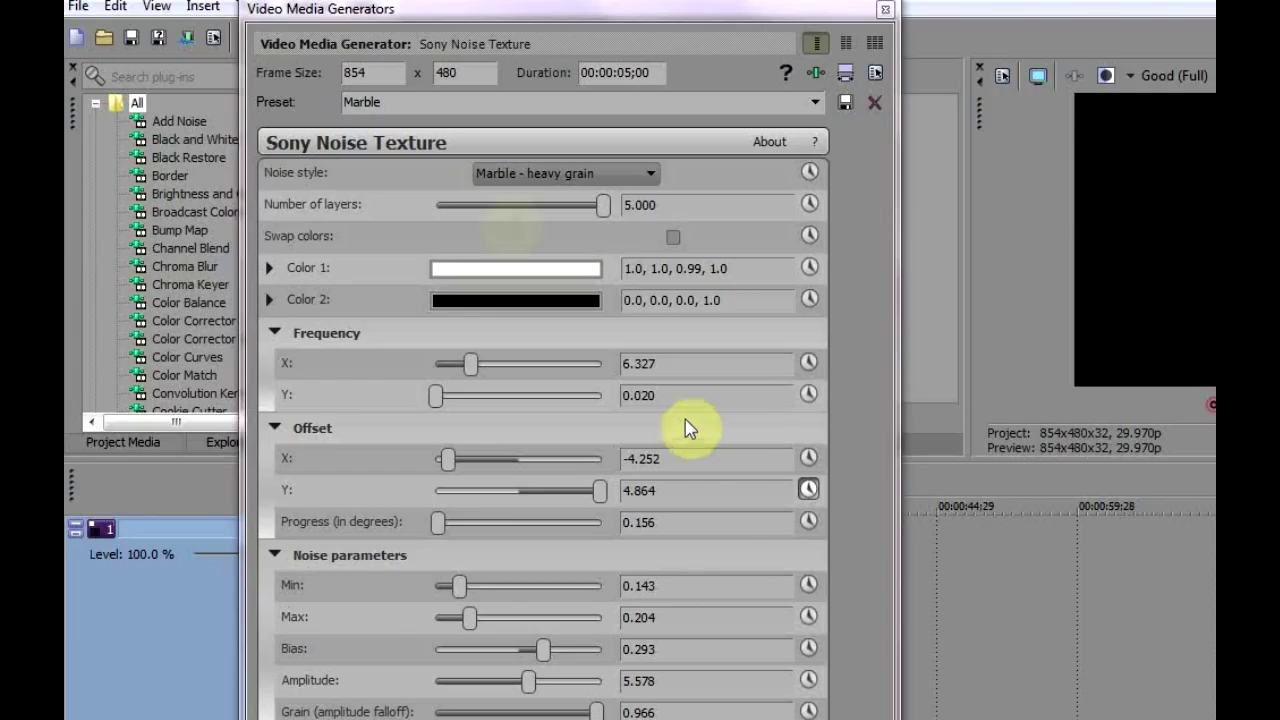
{"action": "left_click", "coordinate": [414, 101]}
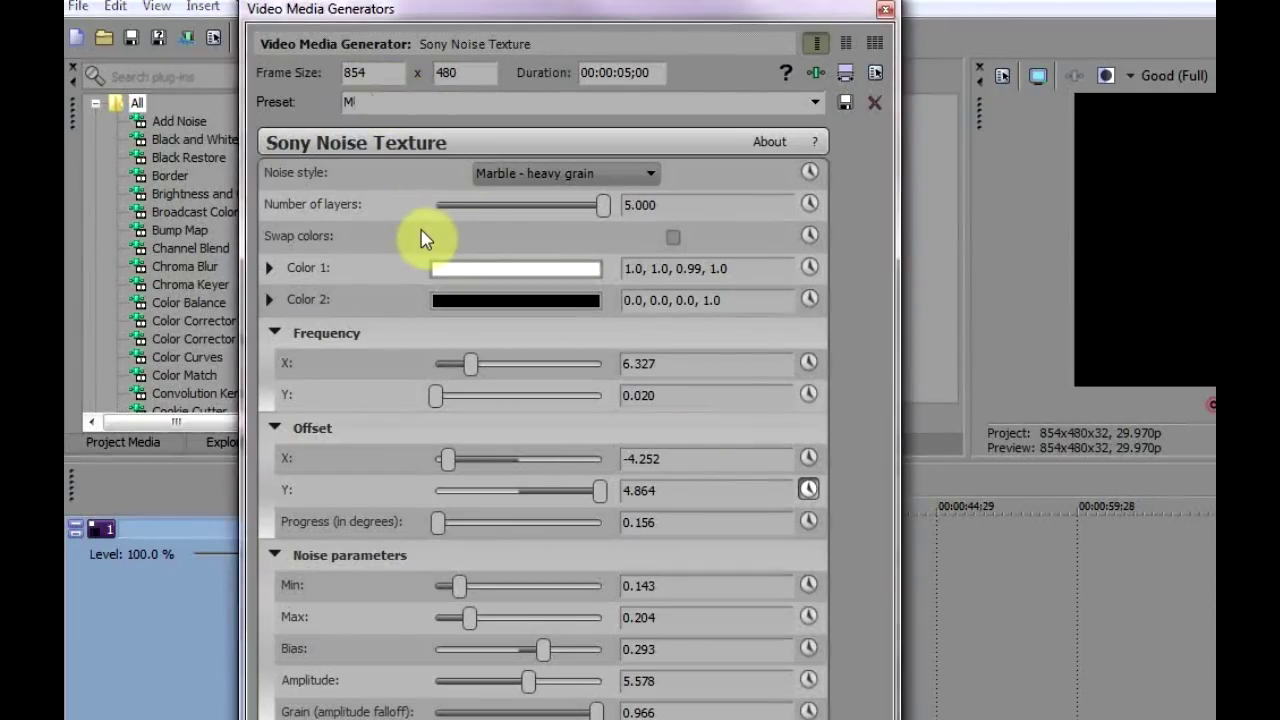
Save the noise settings as the 'Meejah Rain Effect' preset and confirm it's listed
{"action": "type", "text": "eeji"}
{"action": "type", "text": "h Rain E"}
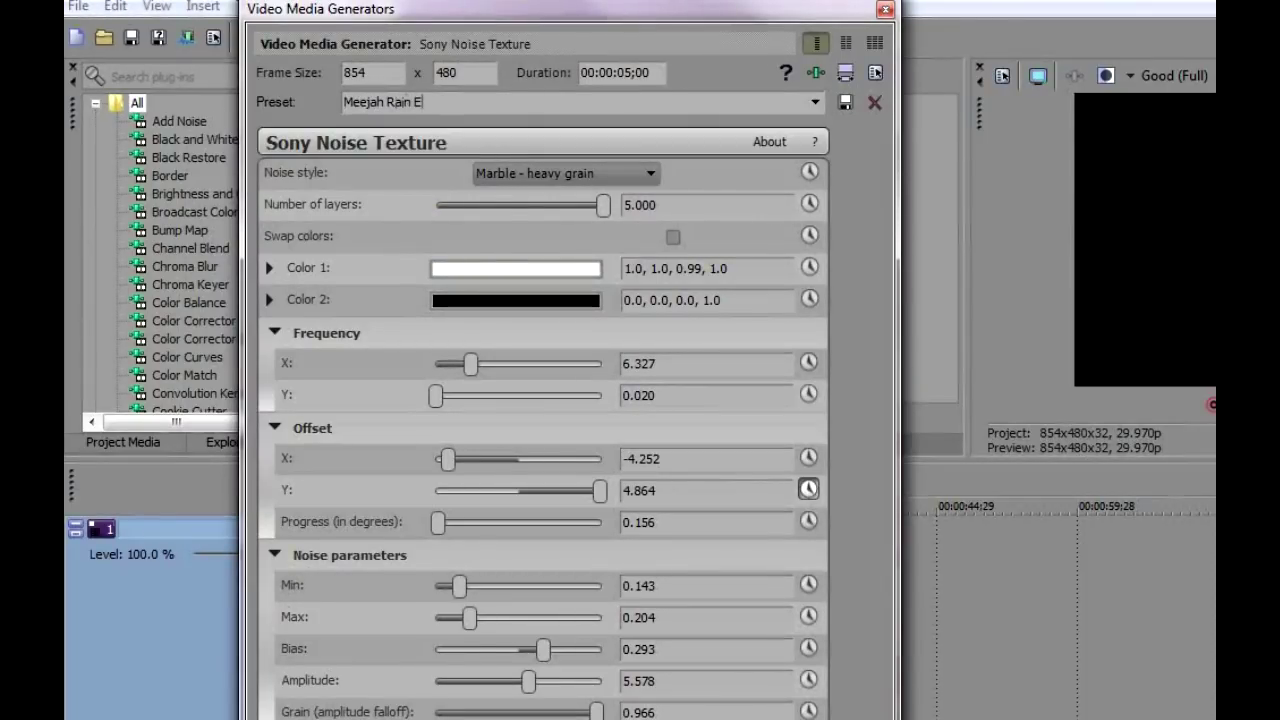
{"action": "type", "text": "ffect"}
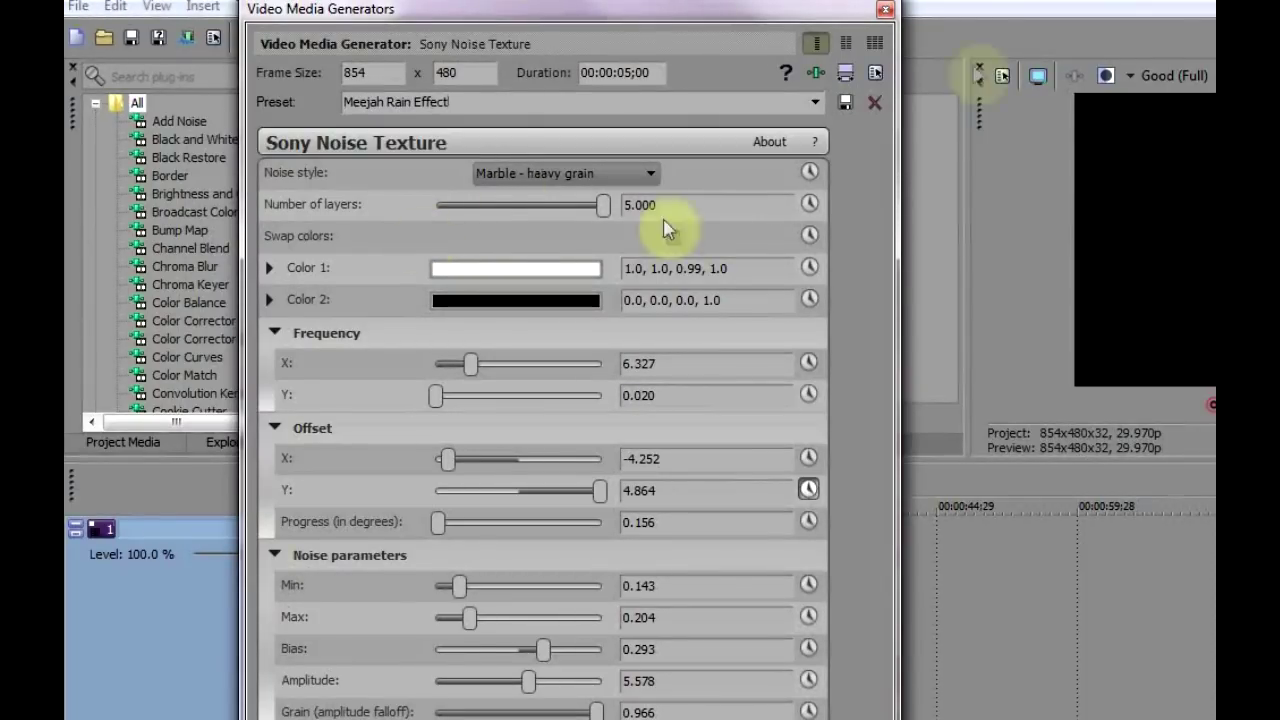
{"action": "left_click", "coordinate": [845, 105]}
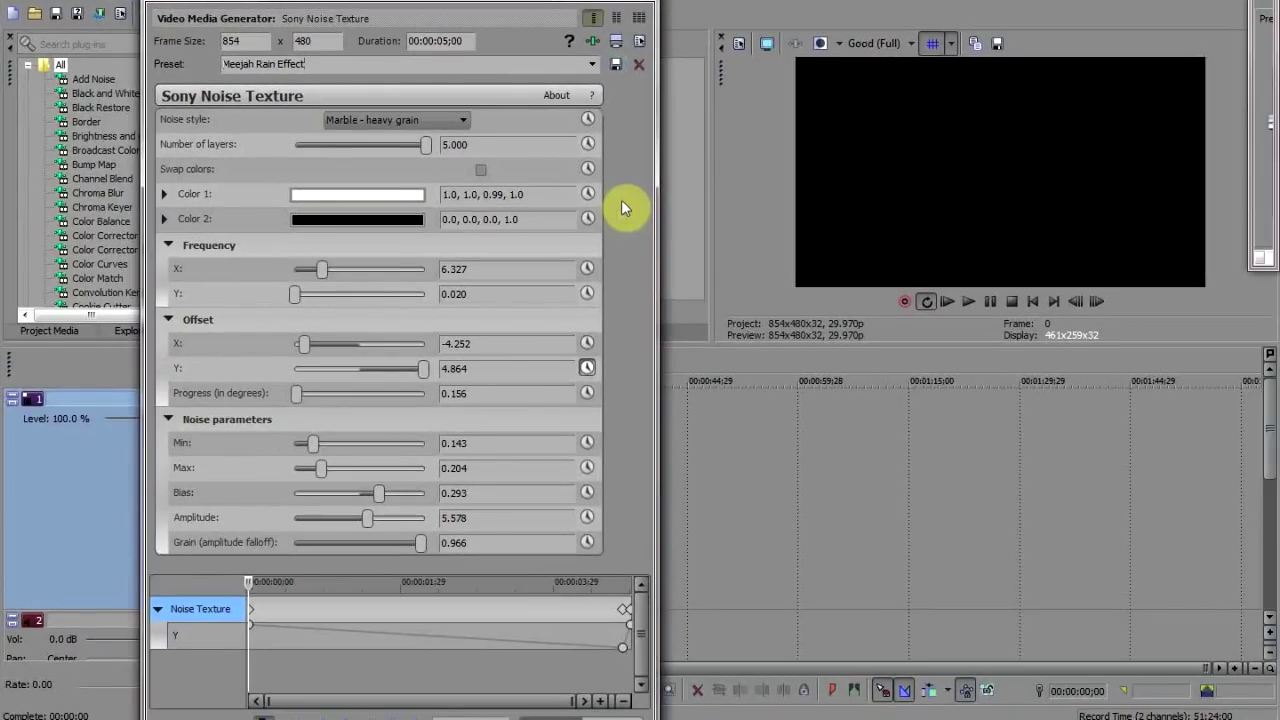
{"action": "left_click", "coordinate": [592, 64]}
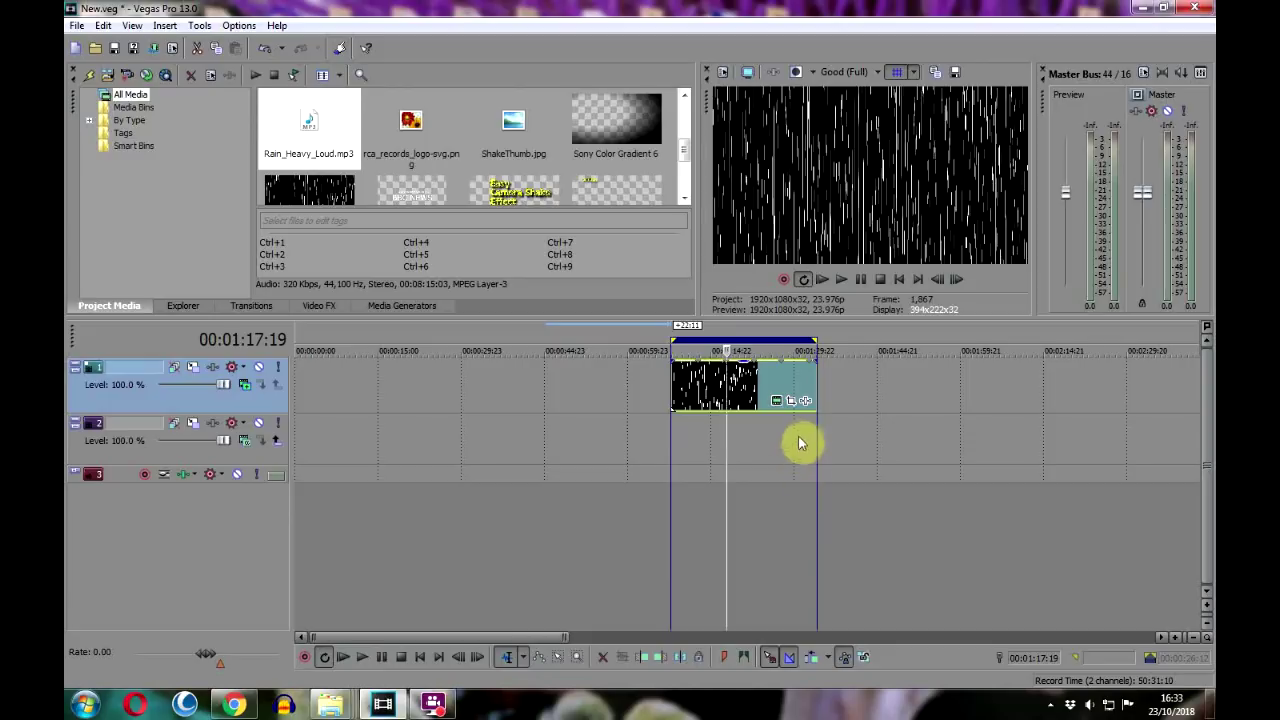
Add Sony Gaussian Blur to the rain clip with horizontal and vertical ranges of 0.0025
{"action": "left_click", "coordinate": [805, 401]}
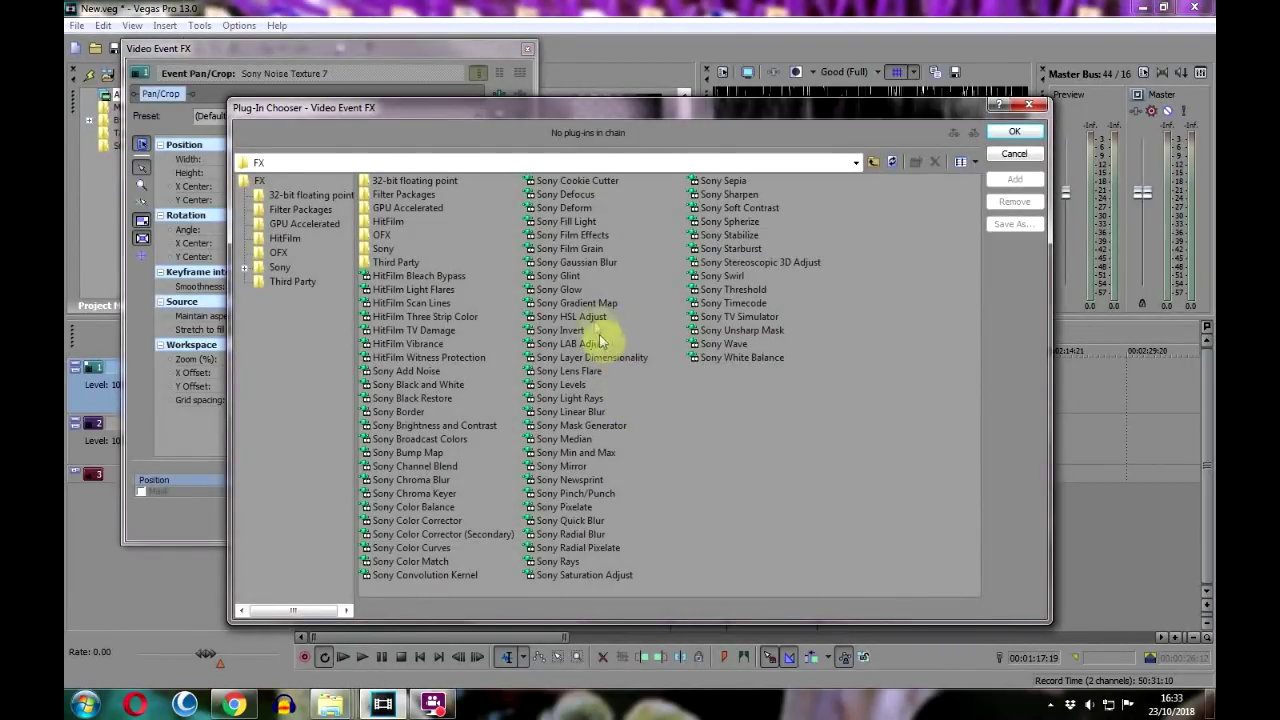
{"action": "double_click", "coordinate": [585, 264]}
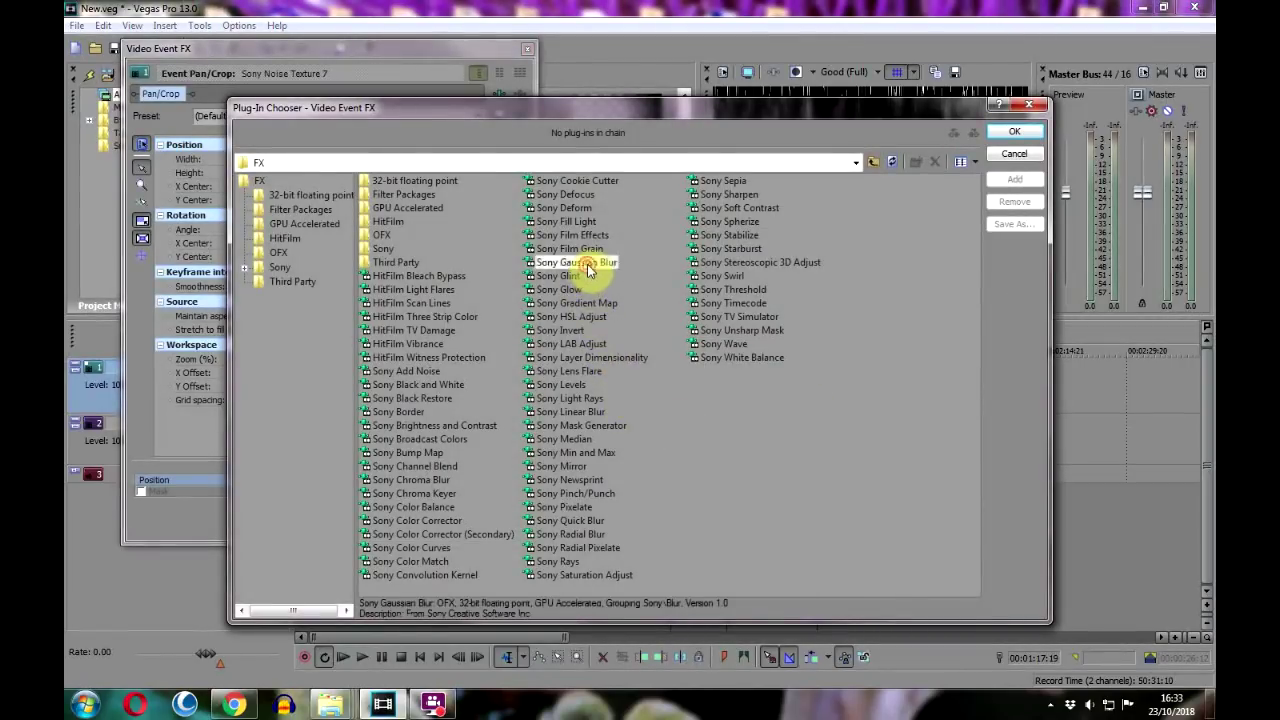
{"action": "left_click", "coordinate": [1013, 131]}
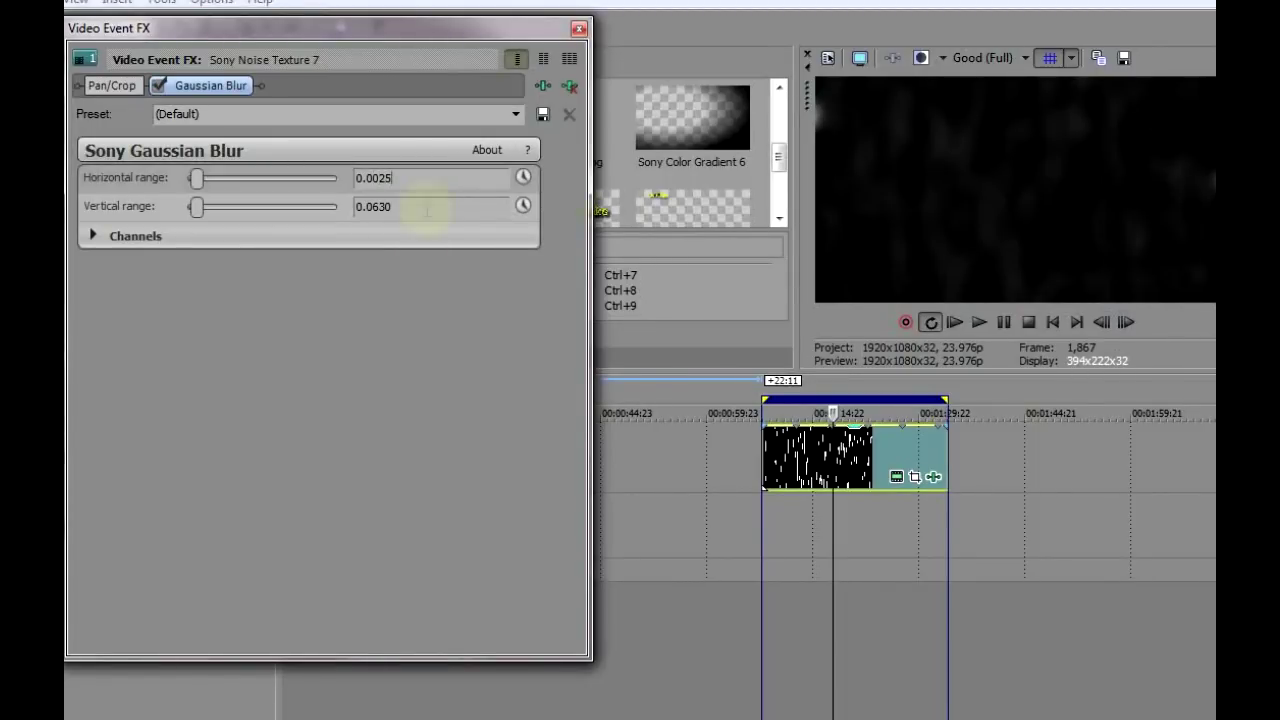
{"action": "left_click", "coordinate": [393, 206]}
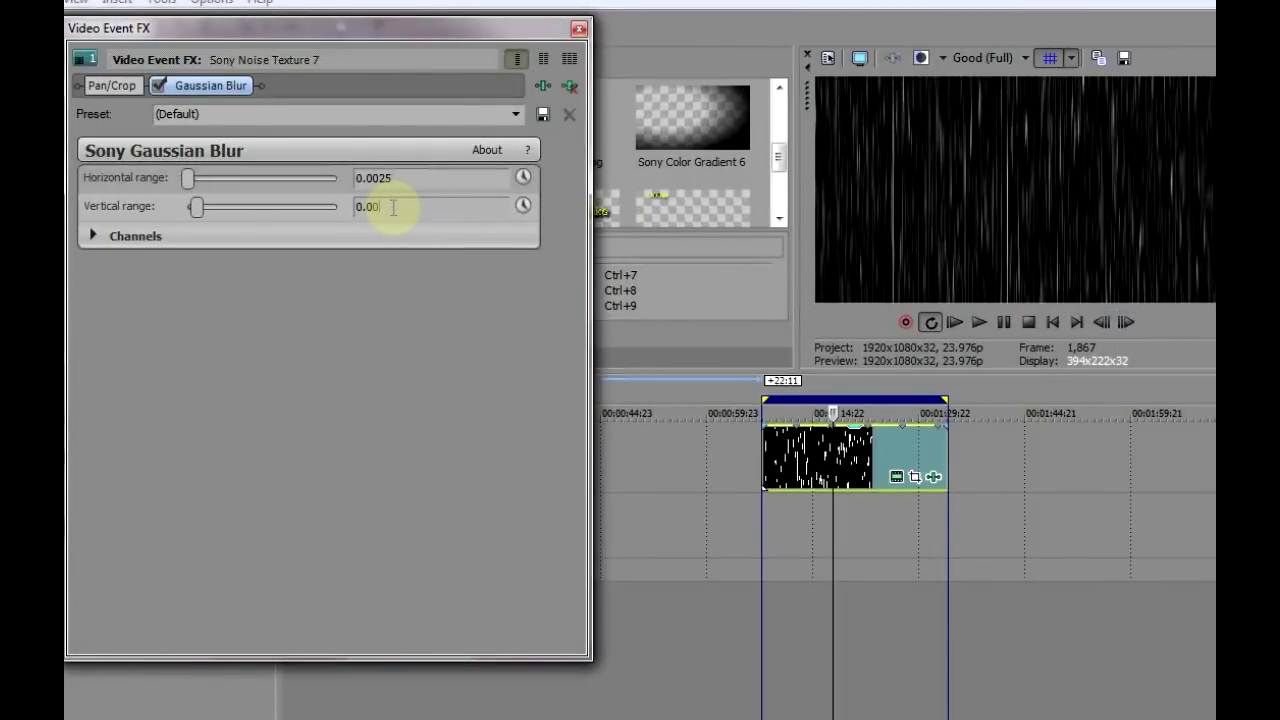
{"action": "type", "text": "0.0025"}
{"action": "left_click", "coordinate": [498, 178]}
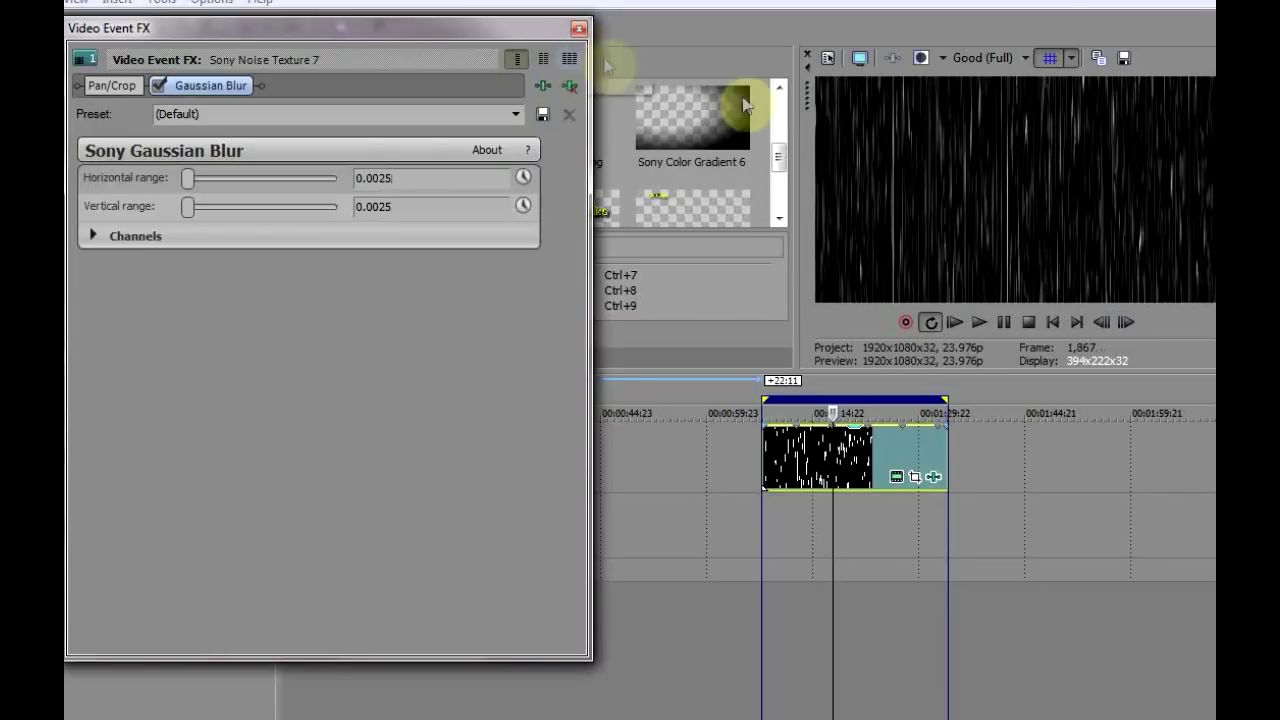
{"action": "left_click", "coordinate": [583, 30]}
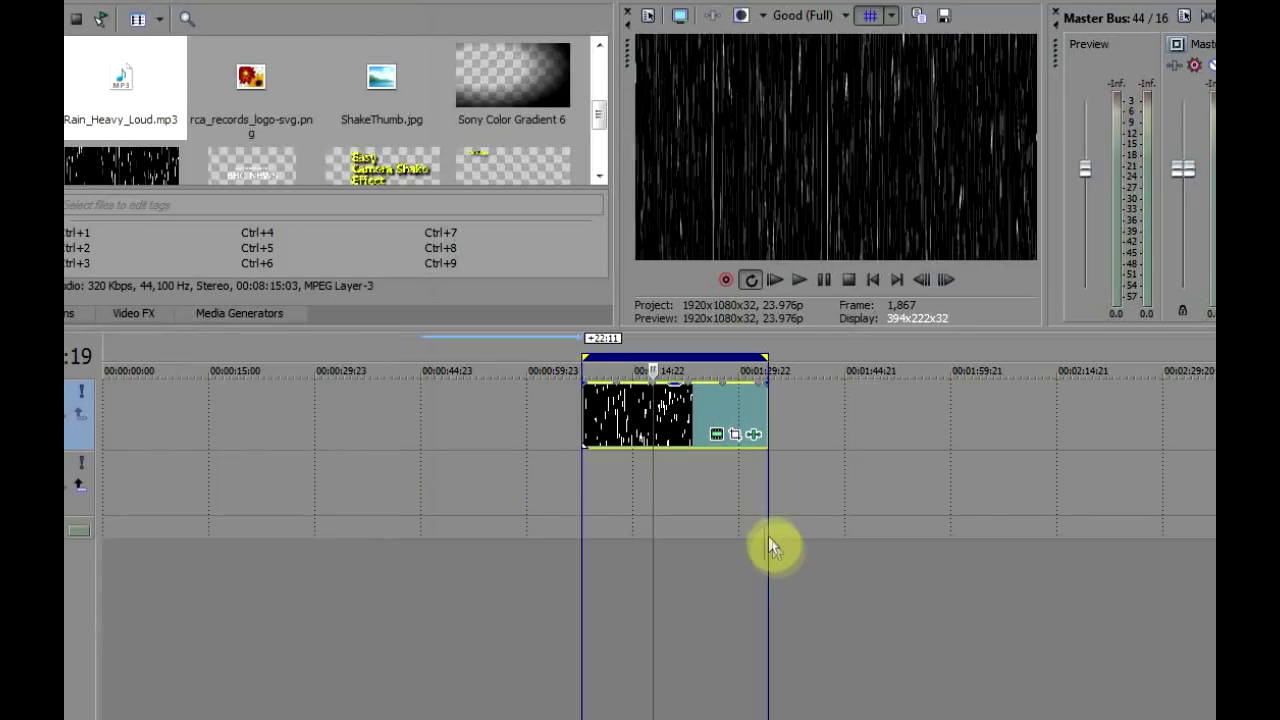
Rotate the rain clip -9.3° and zoom in via Pan/Crop, then align the forest clip on track 2
{"action": "left_click", "coordinate": [737, 438]}
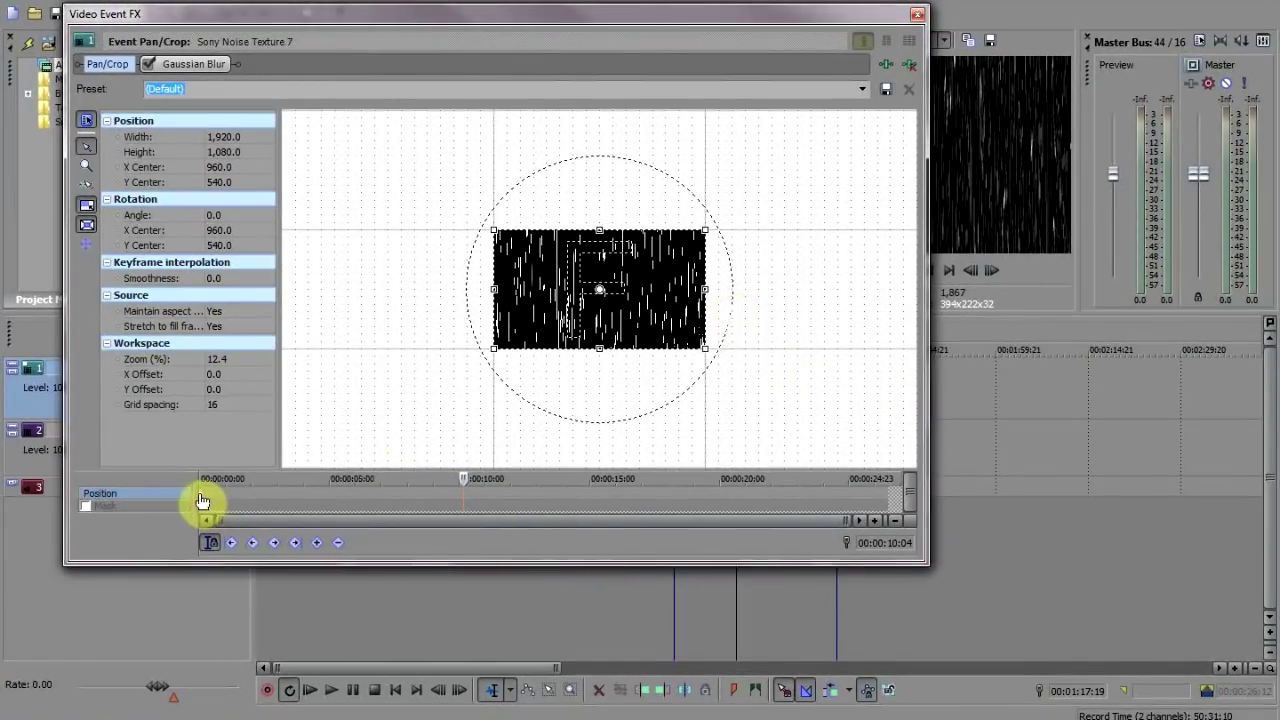
{"action": "left_click", "coordinate": [200, 500]}
{"action": "scroll", "coordinate": [754, 262], "scroll_direction": "up", "scroll_amount": 5}
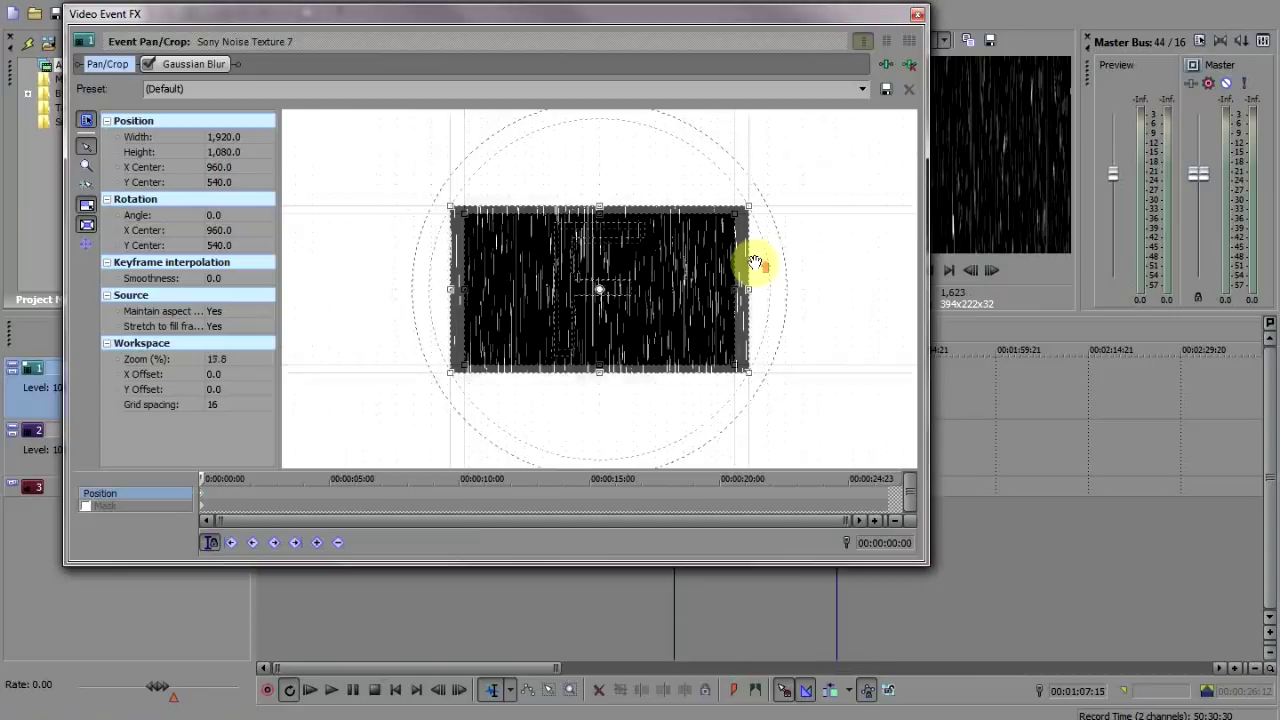
{"action": "scroll", "coordinate": [754, 262], "scroll_direction": "up", "scroll_amount": 1}
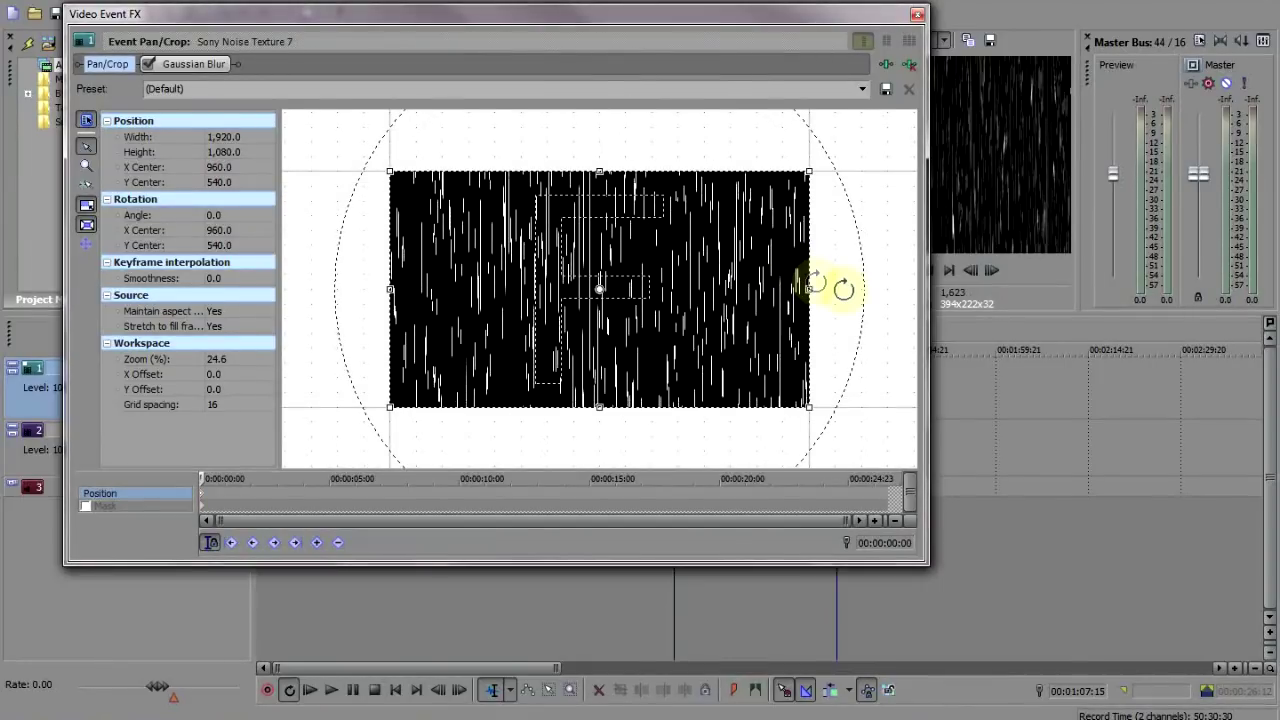
{"action": "left_click_drag", "start_coordinate": [840, 288], "coordinate": [843, 251]}
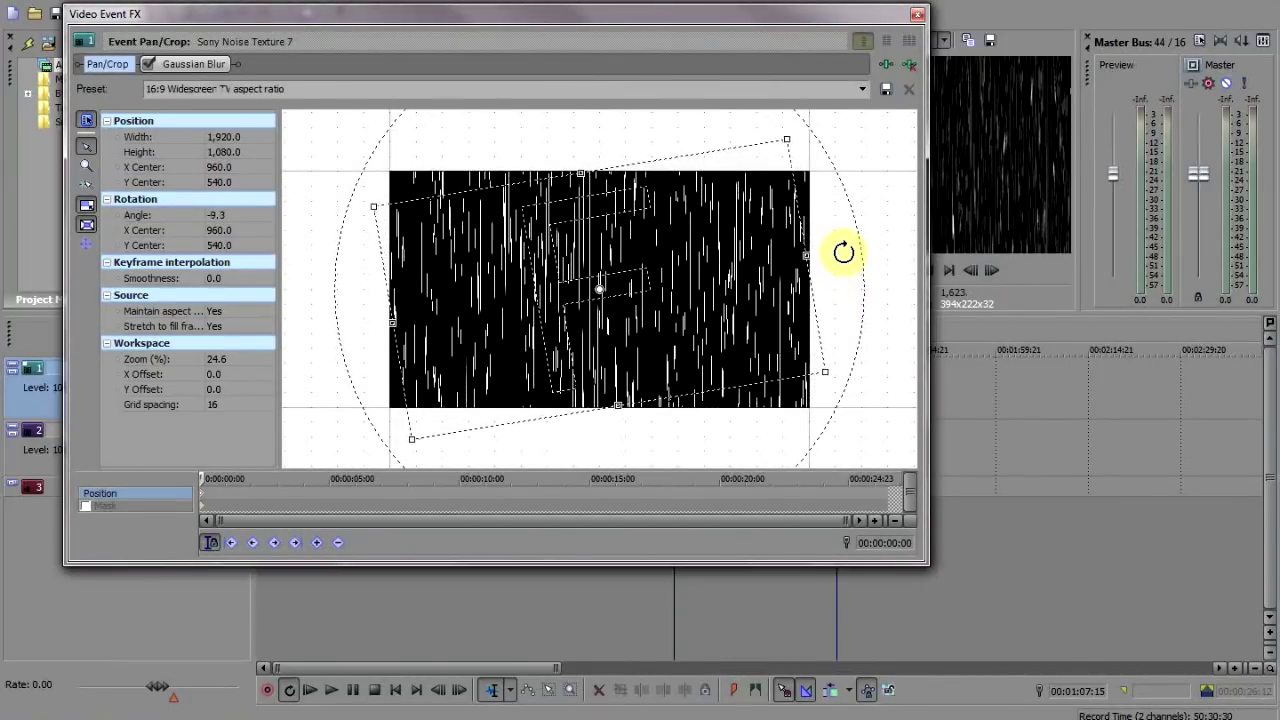
{"action": "left_click_drag", "start_coordinate": [785, 139], "coordinate": [765, 170]}
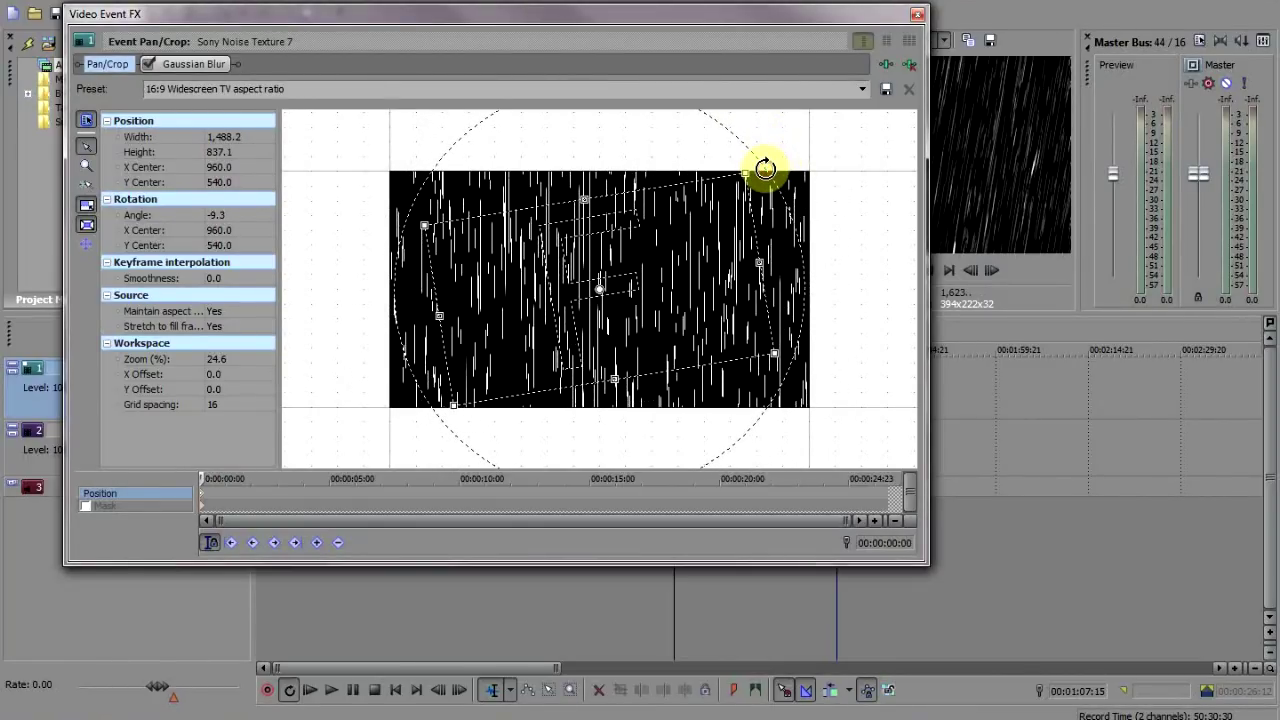
{"action": "left_click", "coordinate": [917, 19]}
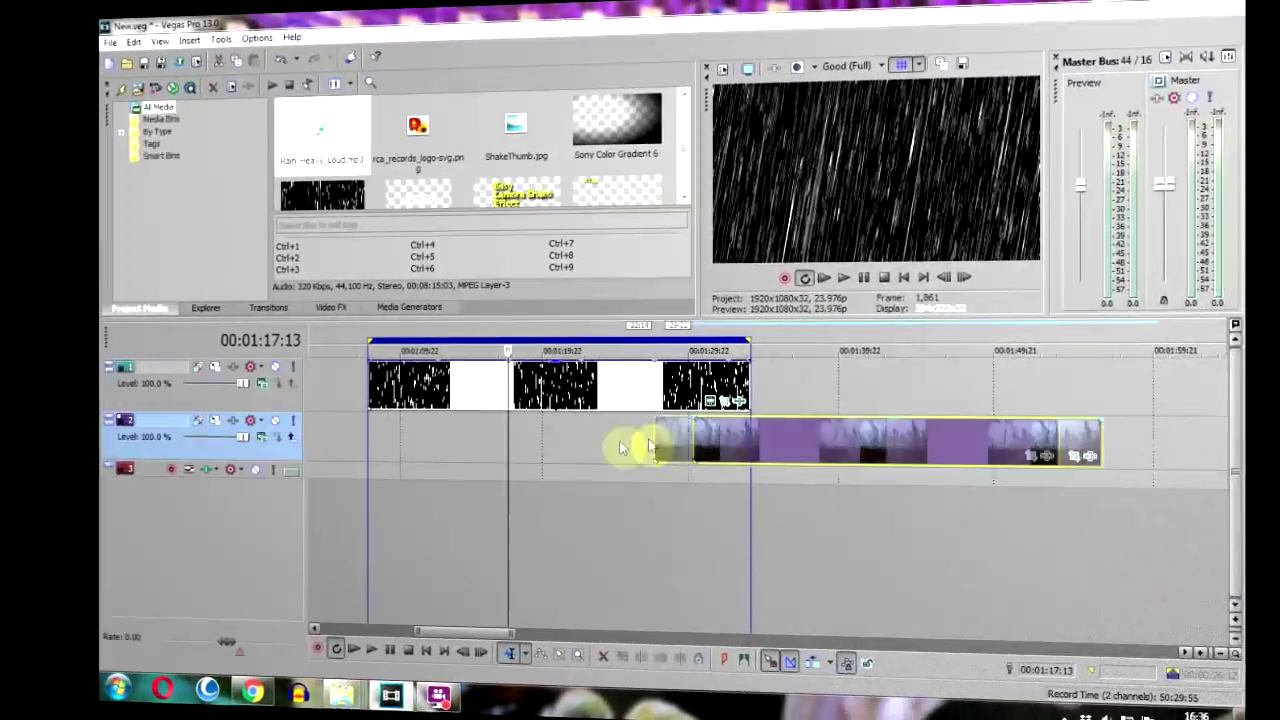
{"action": "left_click_drag", "start_coordinate": [623, 443], "coordinate": [400, 451]}
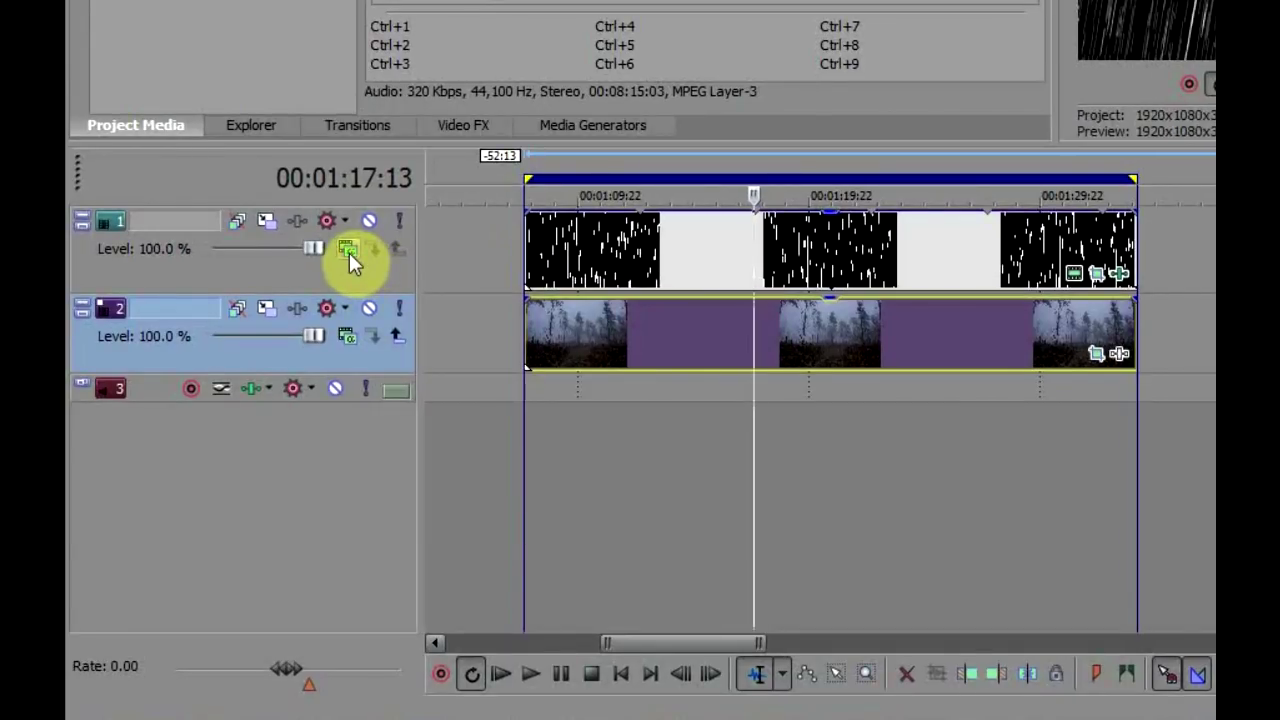
Set the rain track's compositing mode to Add and make the track taller
{"action": "left_click", "coordinate": [349, 253]}
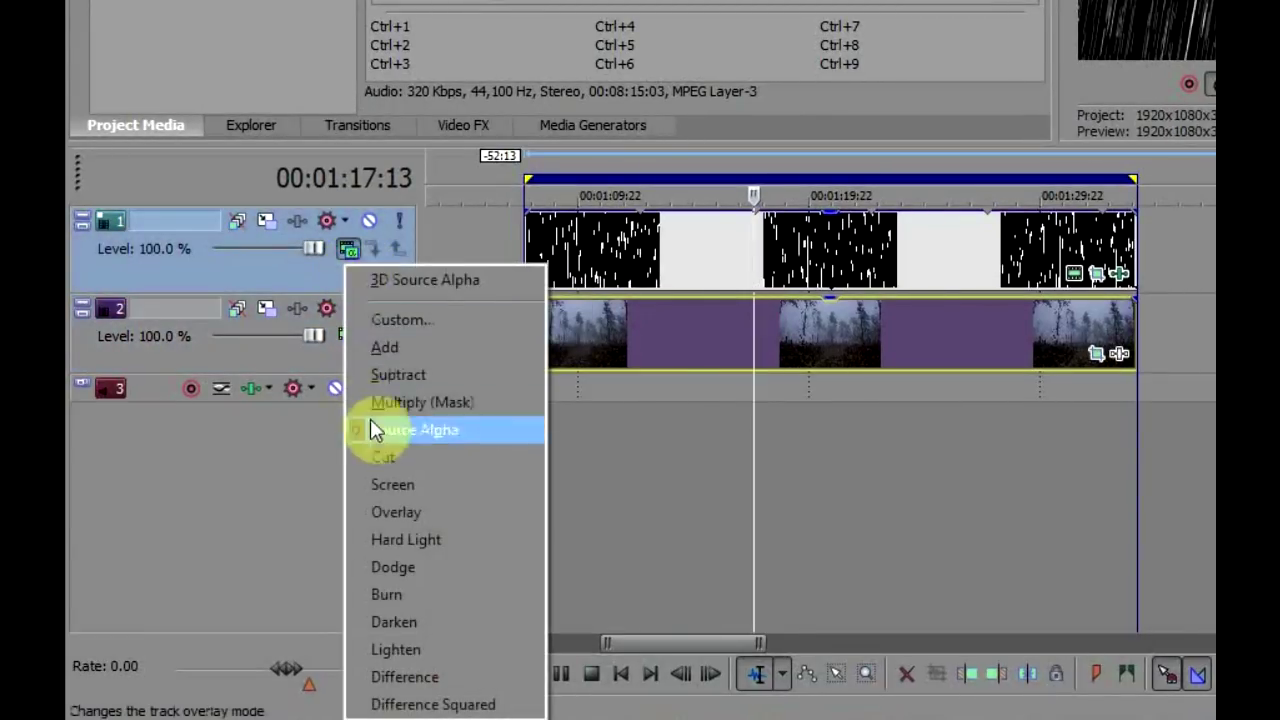
{"action": "left_click", "coordinate": [390, 355]}
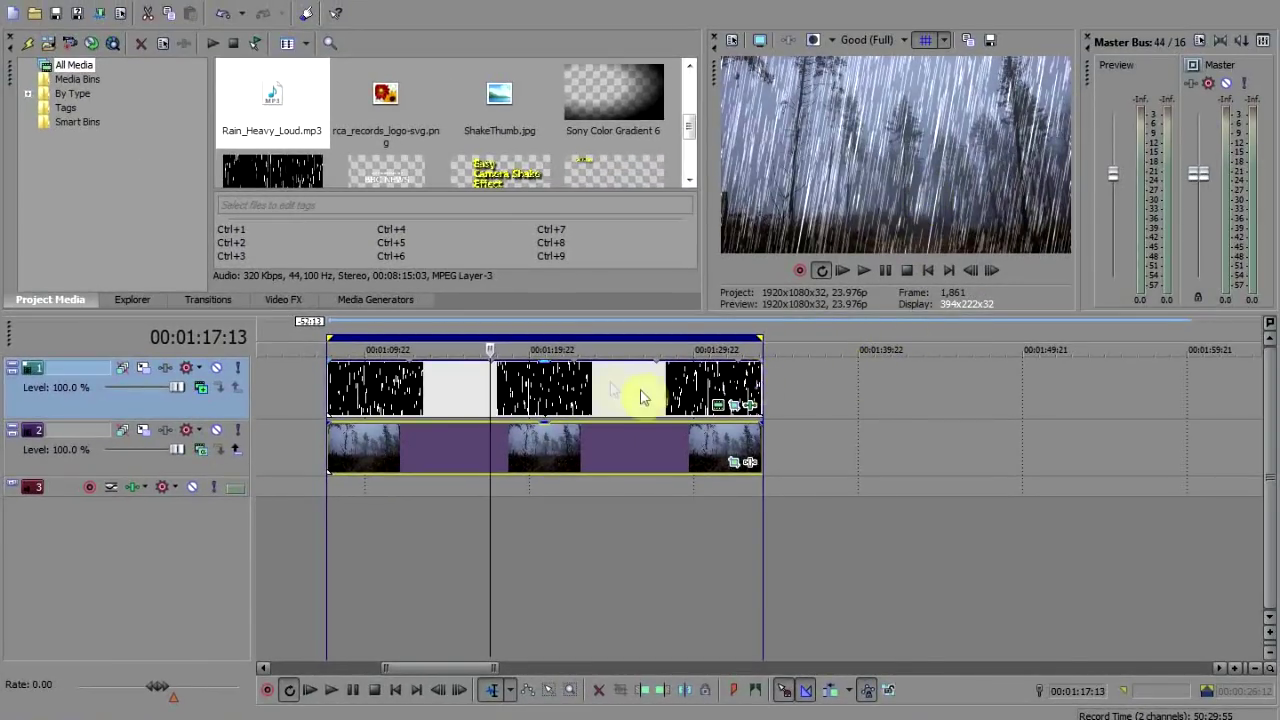
{"action": "left_click_drag", "start_coordinate": [240, 432], "coordinate": [251, 474]}
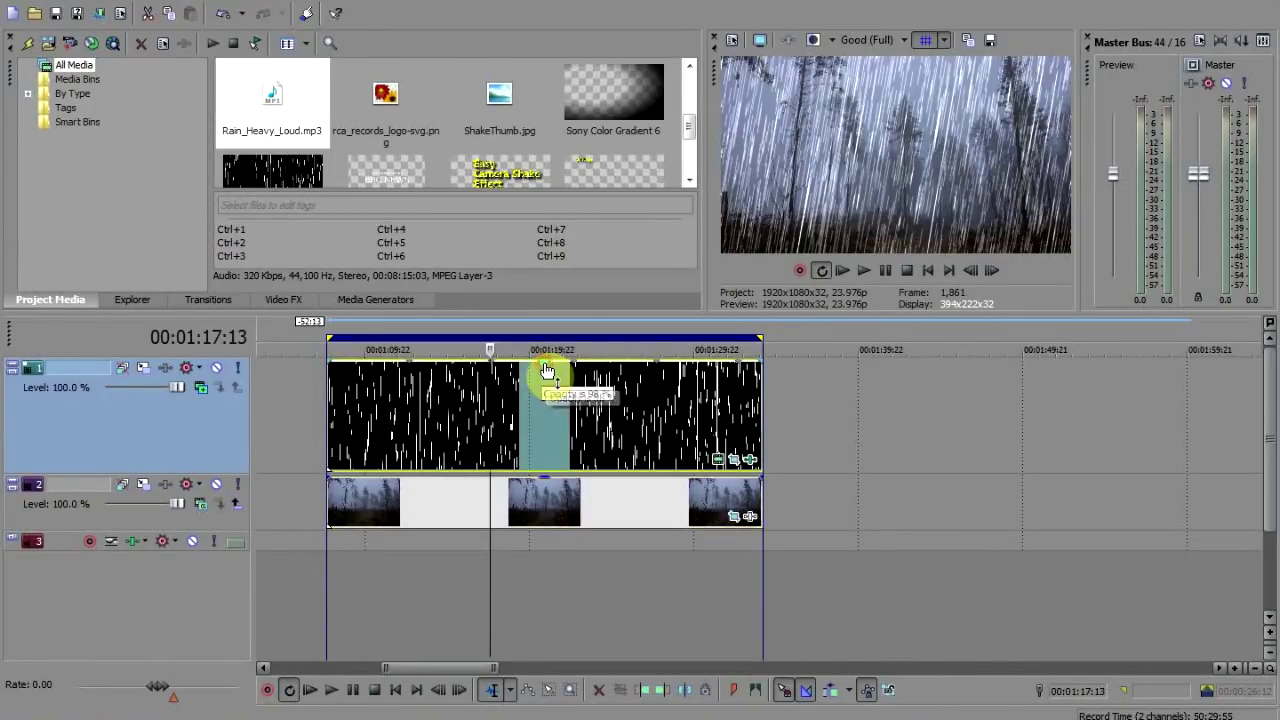
Drag the rain event's opacity down to roughly 10%, leaving faint streaks, and shrink the track back
{"action": "left_click_drag", "start_coordinate": [547, 371], "coordinate": [562, 464]}
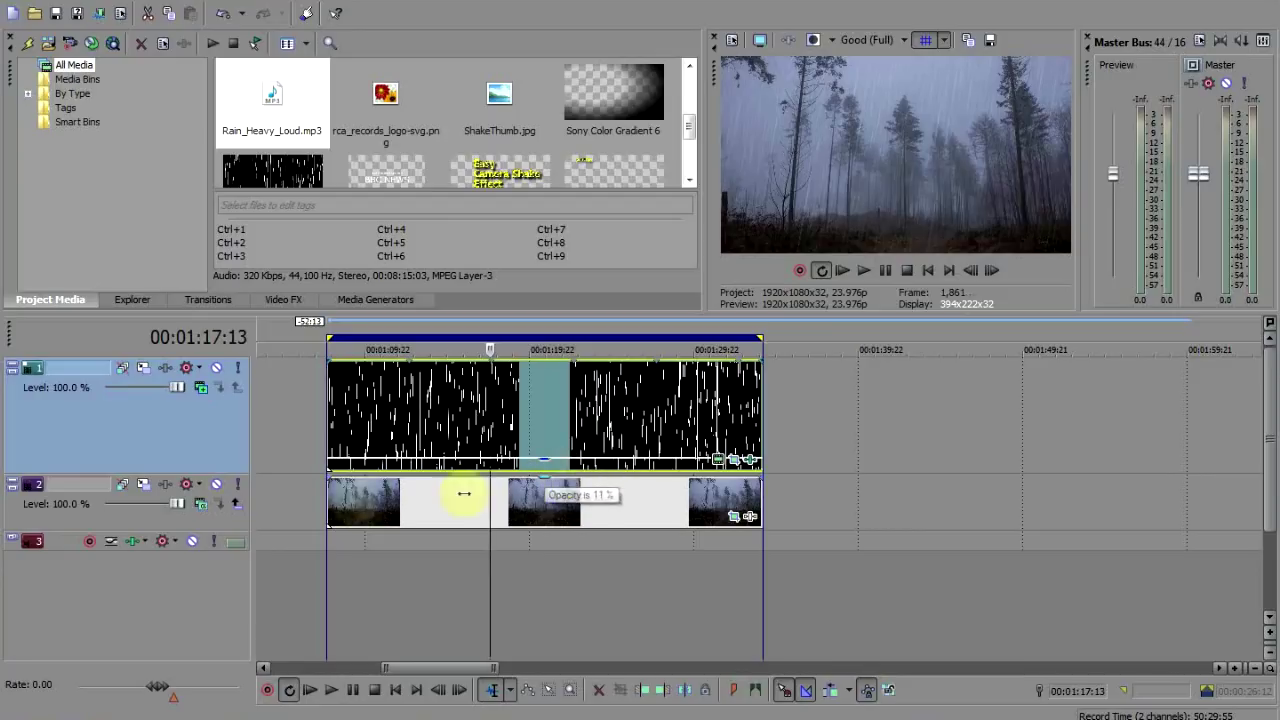
{"action": "left_click_drag", "start_coordinate": [238, 473], "coordinate": [242, 424]}
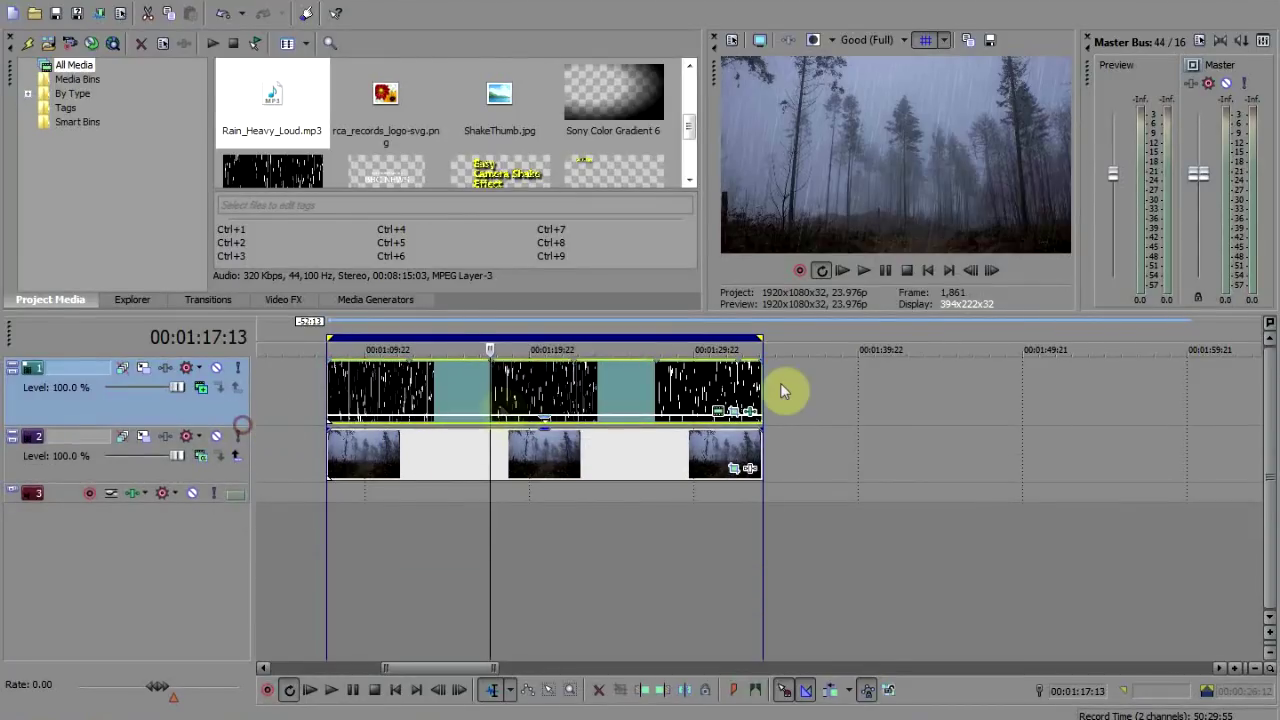